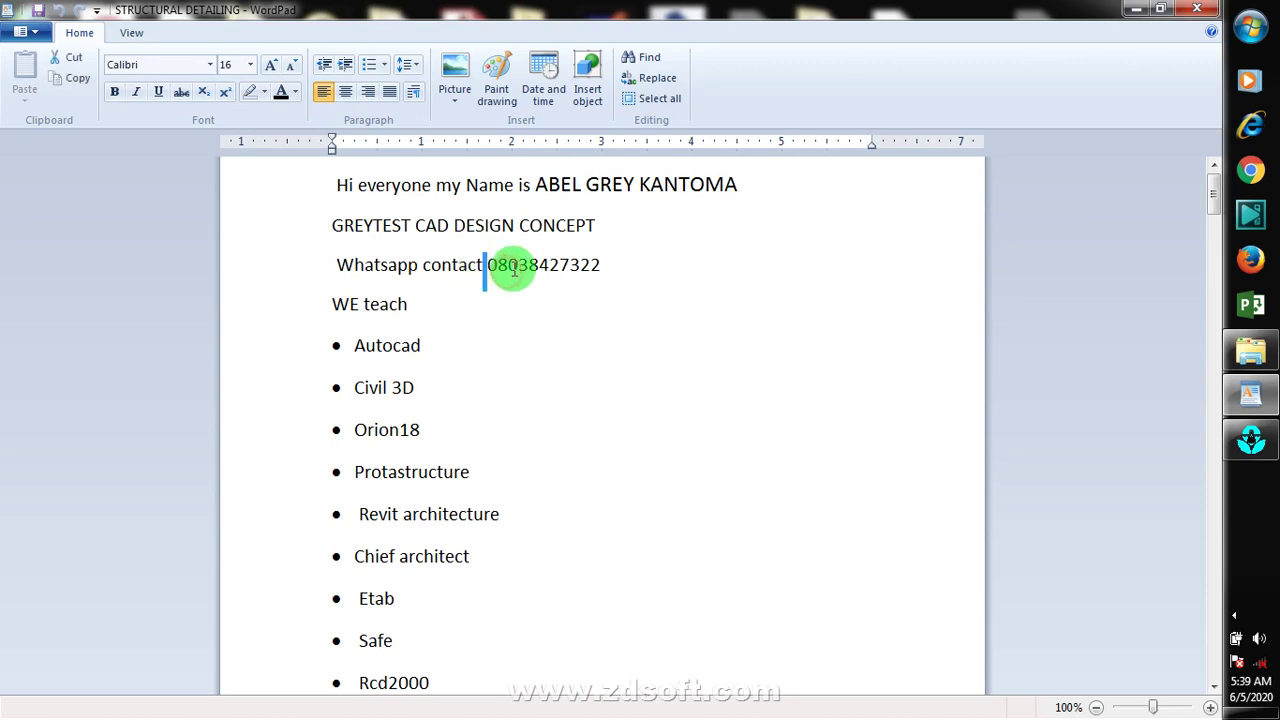
Step: Review the introduction document's contact details and the full list of software courses from Autocad to Civilsoft
{"action": "left_click_drag", "start_coordinate": [518, 265], "coordinate": [528, 265]}
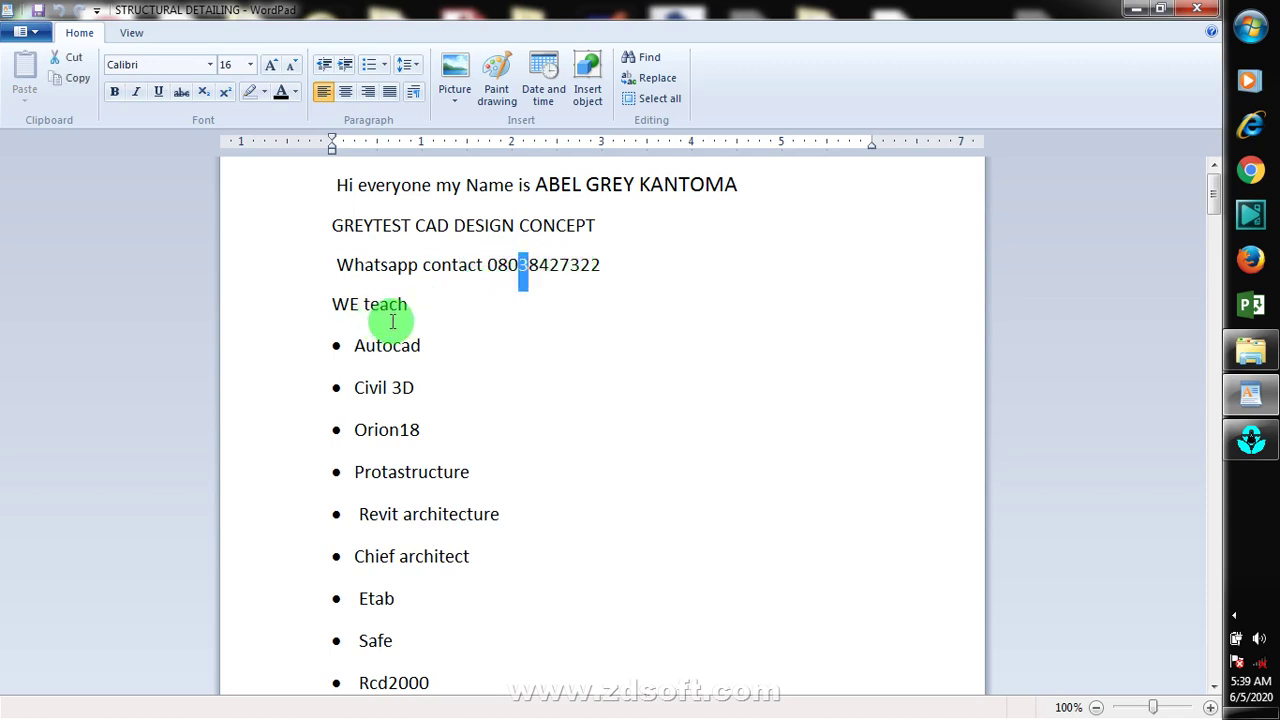
{"action": "left_click", "coordinate": [443, 326]}
{"action": "scroll", "coordinate": [454, 342], "scroll_direction": "down", "scroll_amount": 2}
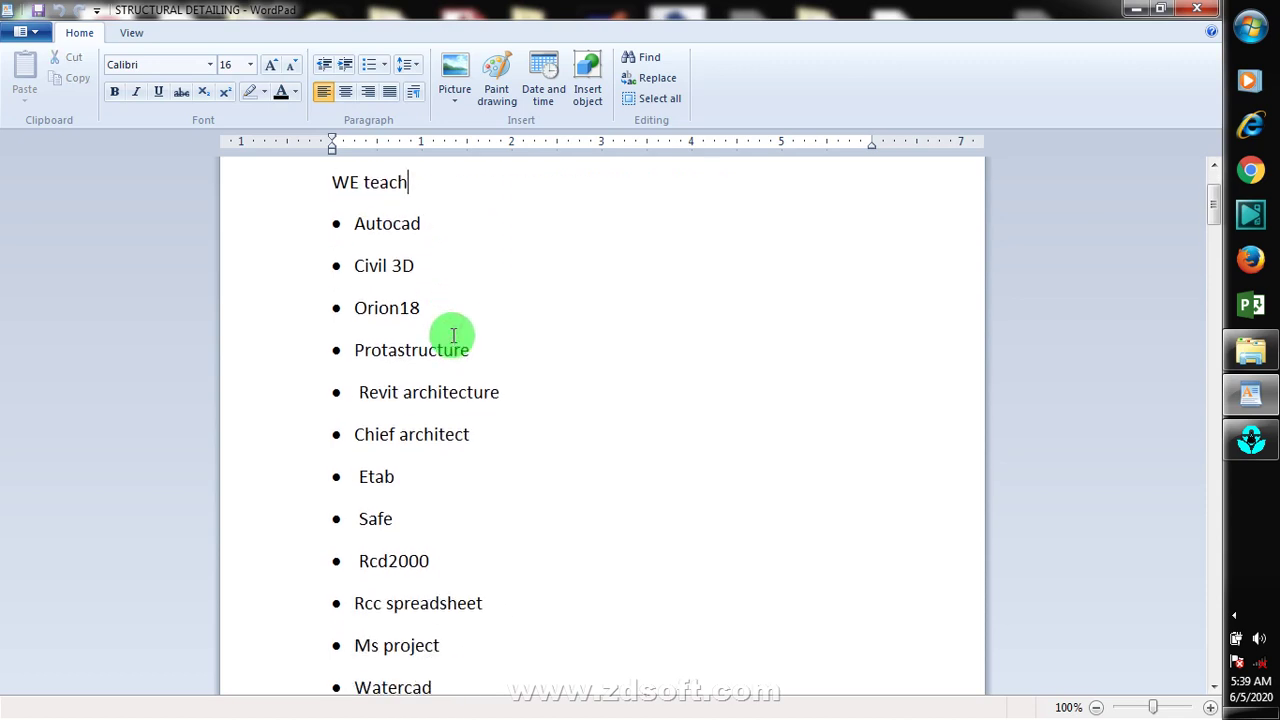
{"action": "left_click", "coordinate": [466, 238]}
{"action": "scroll", "coordinate": [471, 248], "scroll_direction": "down", "scroll_amount": 3}
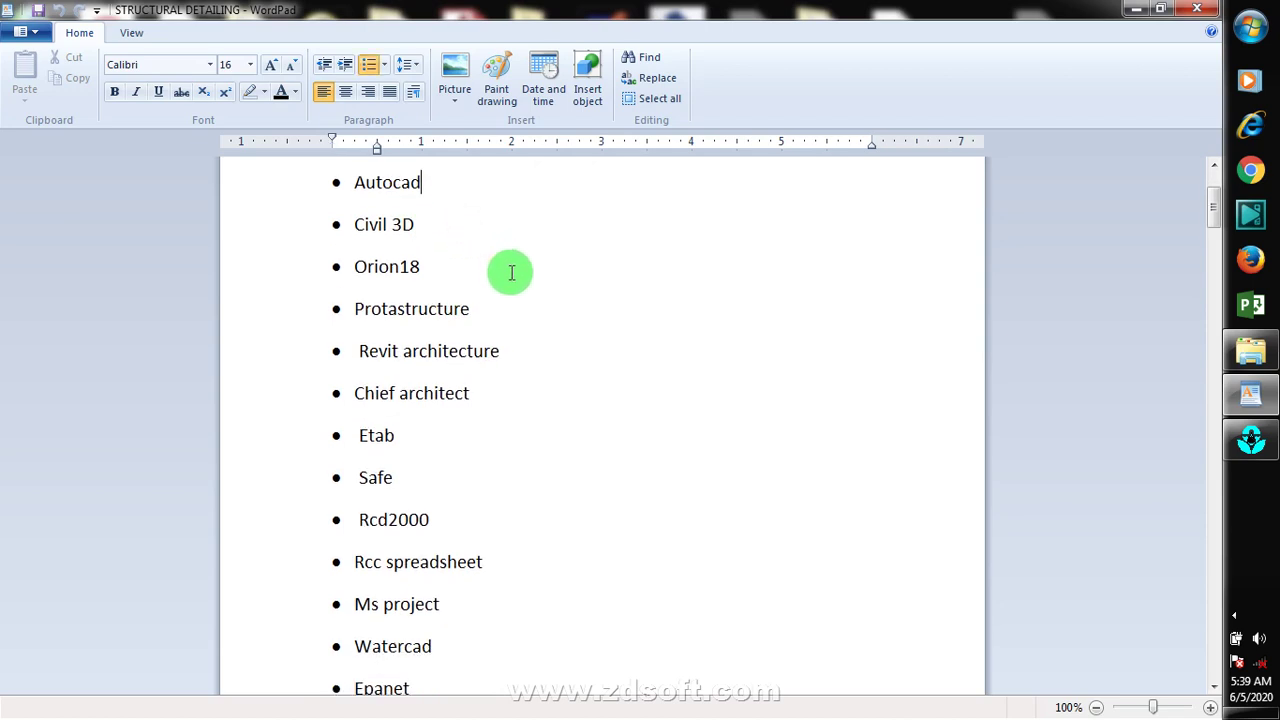
{"action": "scroll", "coordinate": [513, 260], "scroll_direction": "down", "scroll_amount": 2}
{"action": "scroll", "coordinate": [513, 260], "scroll_direction": "up", "scroll_amount": 3}
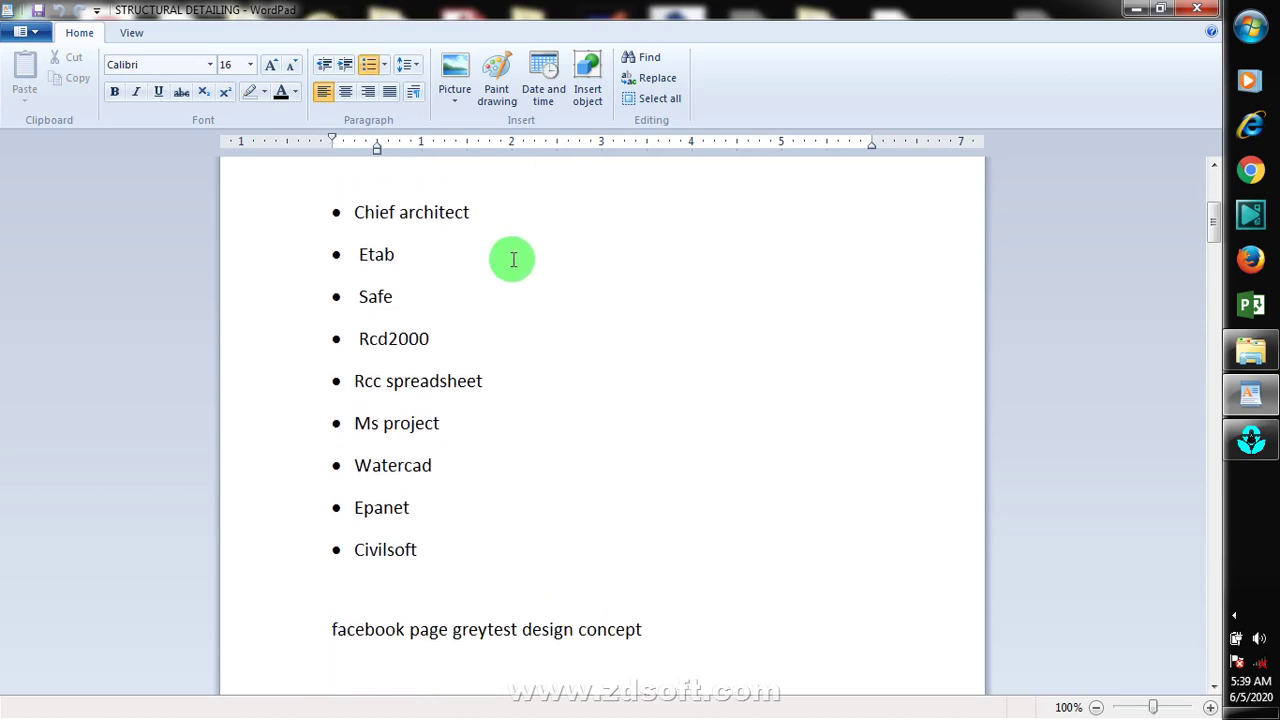
{"action": "scroll", "coordinate": [513, 260], "scroll_direction": "up", "scroll_amount": 3}
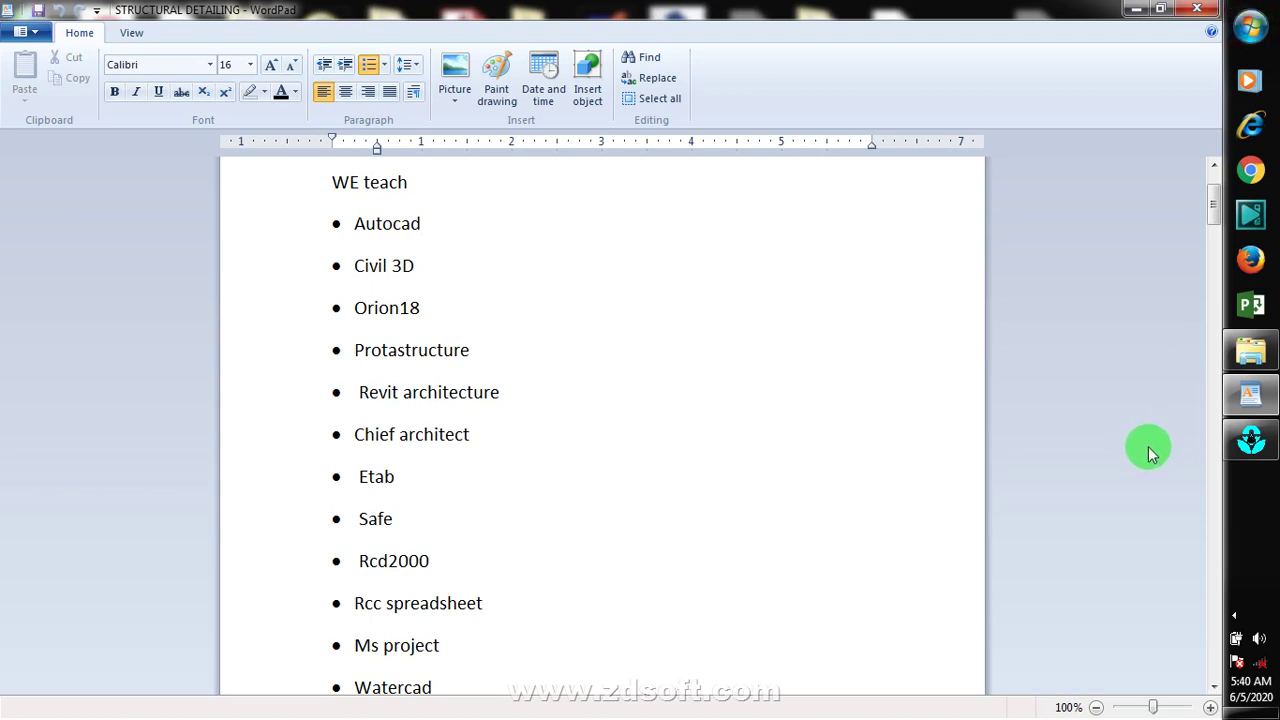
{"action": "scroll", "coordinate": [525, 400], "scroll_direction": "up", "scroll_amount": 2}
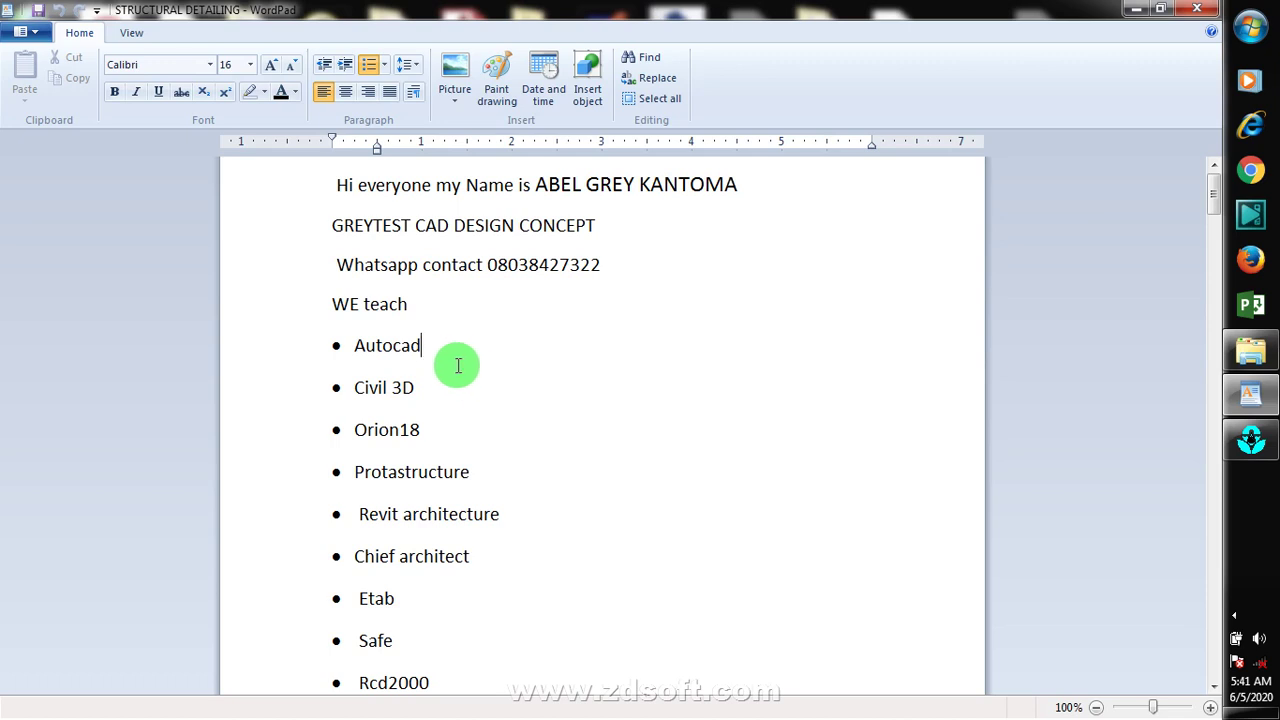
{"action": "scroll", "coordinate": [540, 346], "scroll_direction": "down", "scroll_amount": 1}
{"action": "scroll", "coordinate": [538, 358], "scroll_direction": "down", "scroll_amount": 1}
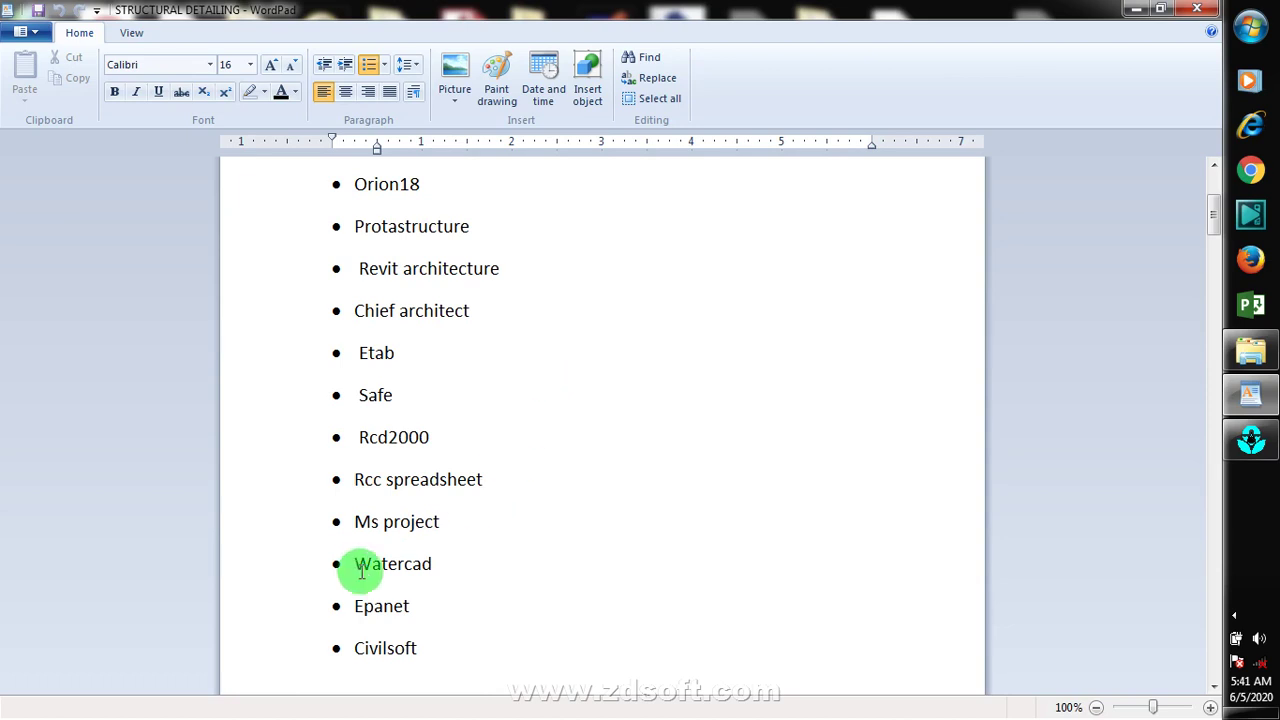
{"action": "left_click", "coordinate": [416, 608]}
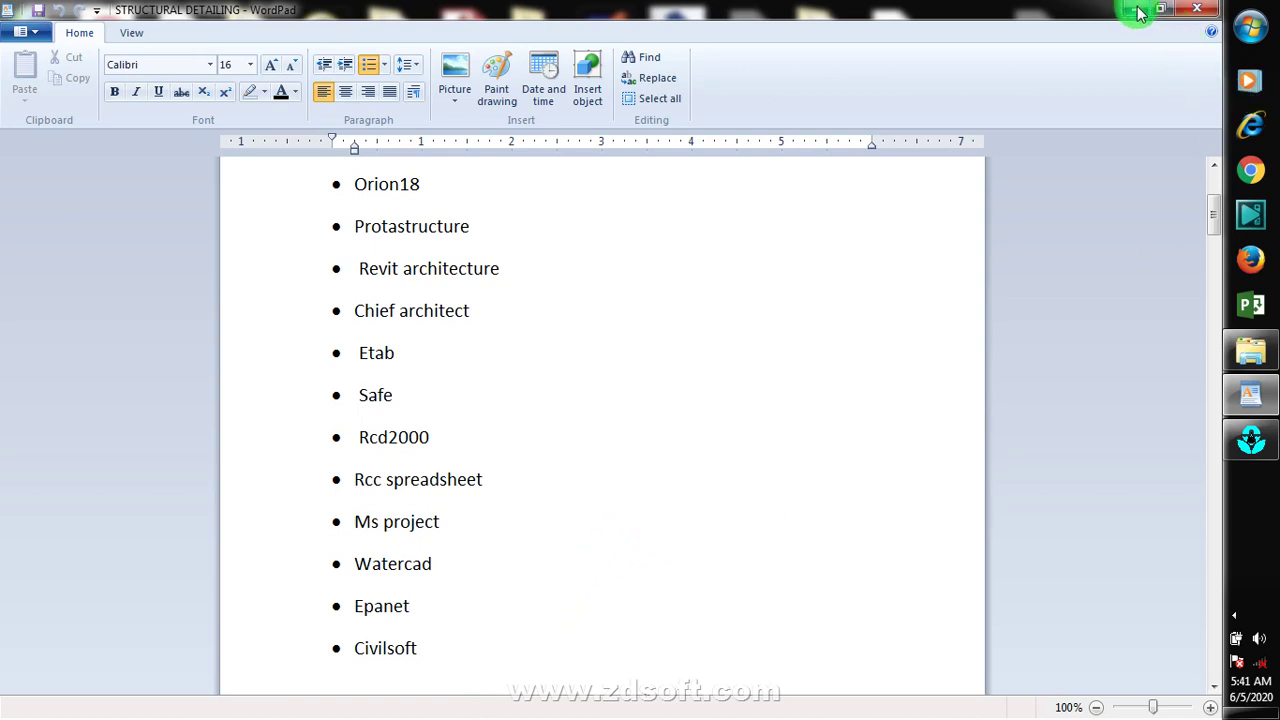
Step: Switch to EPANET 2, look over the file, edit and view commands, and open the map dimensions settings
{"action": "left_click", "coordinate": [1266, 445]}
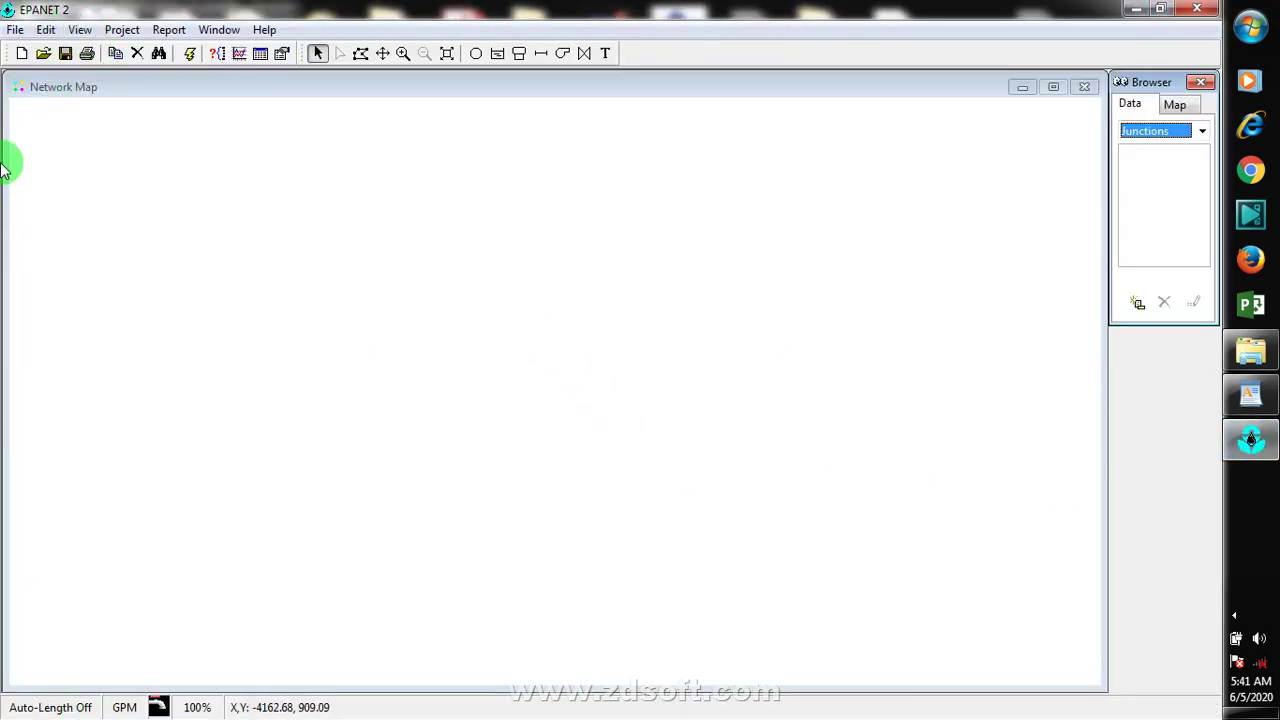
{"action": "left_click", "coordinate": [15, 30]}
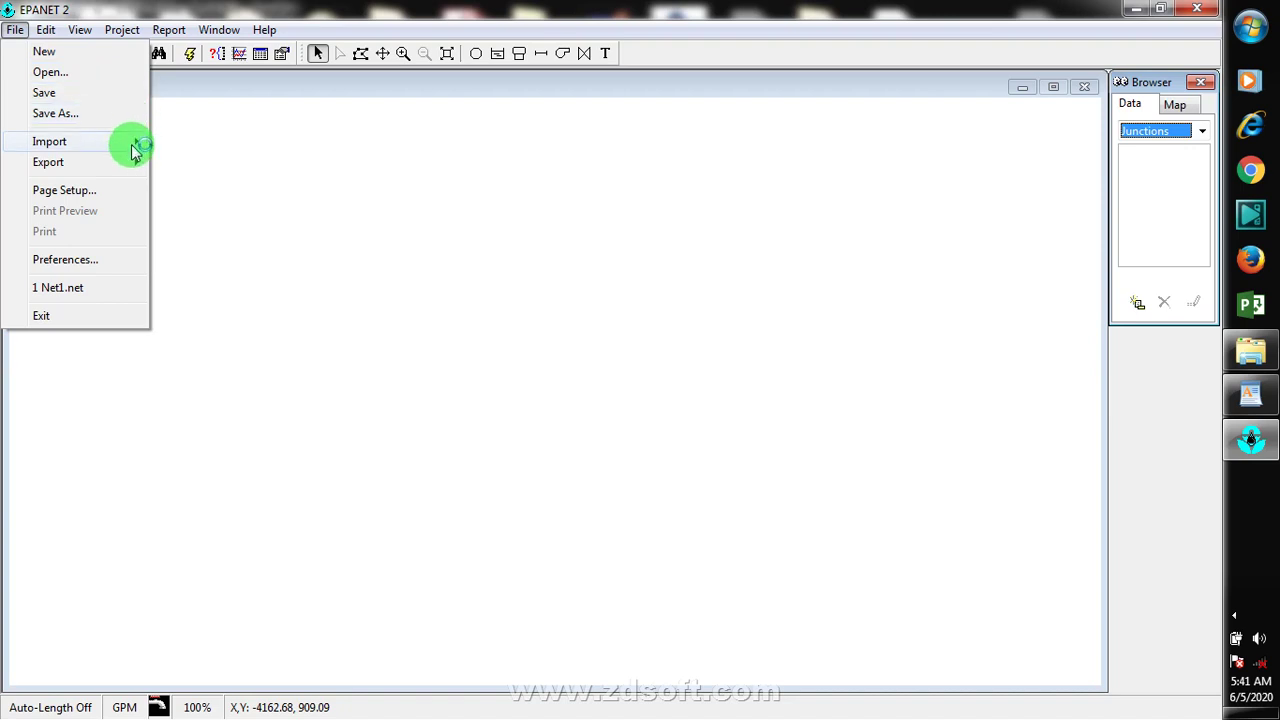
{"action": "mouse_move", "coordinate": [134, 146]}
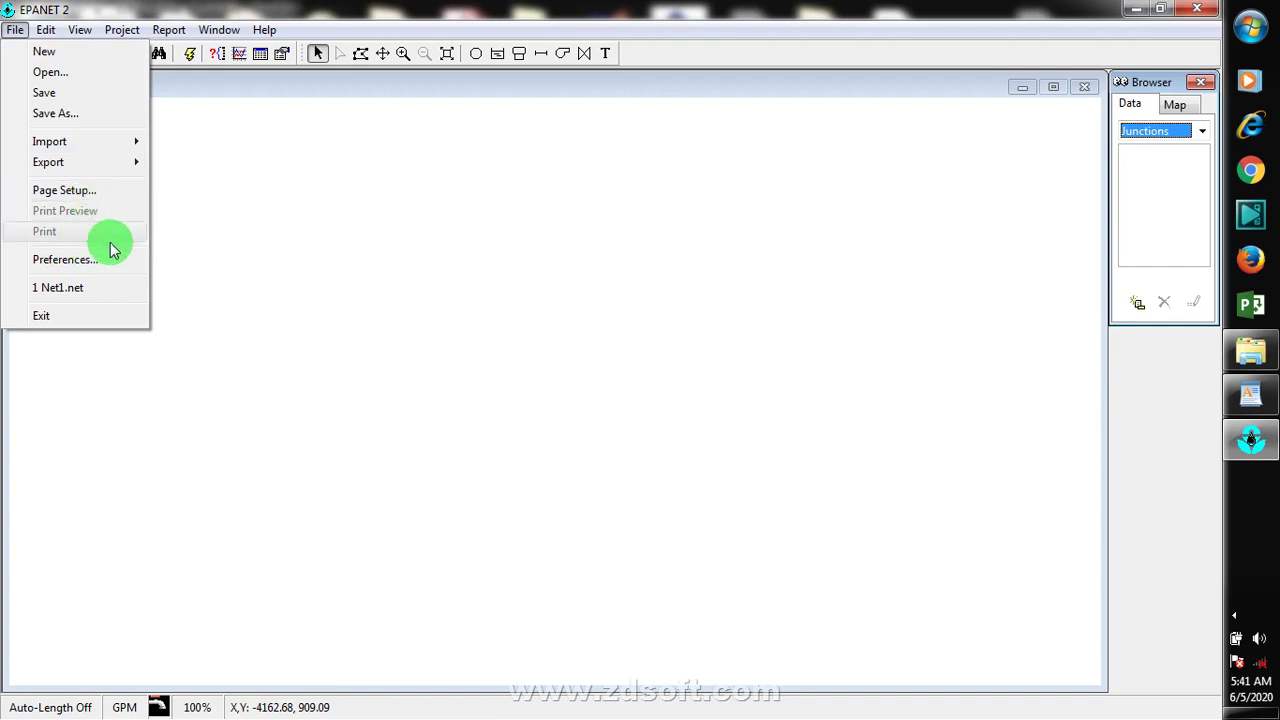
{"action": "left_click", "coordinate": [45, 29]}
{"action": "left_click", "coordinate": [48, 29]}
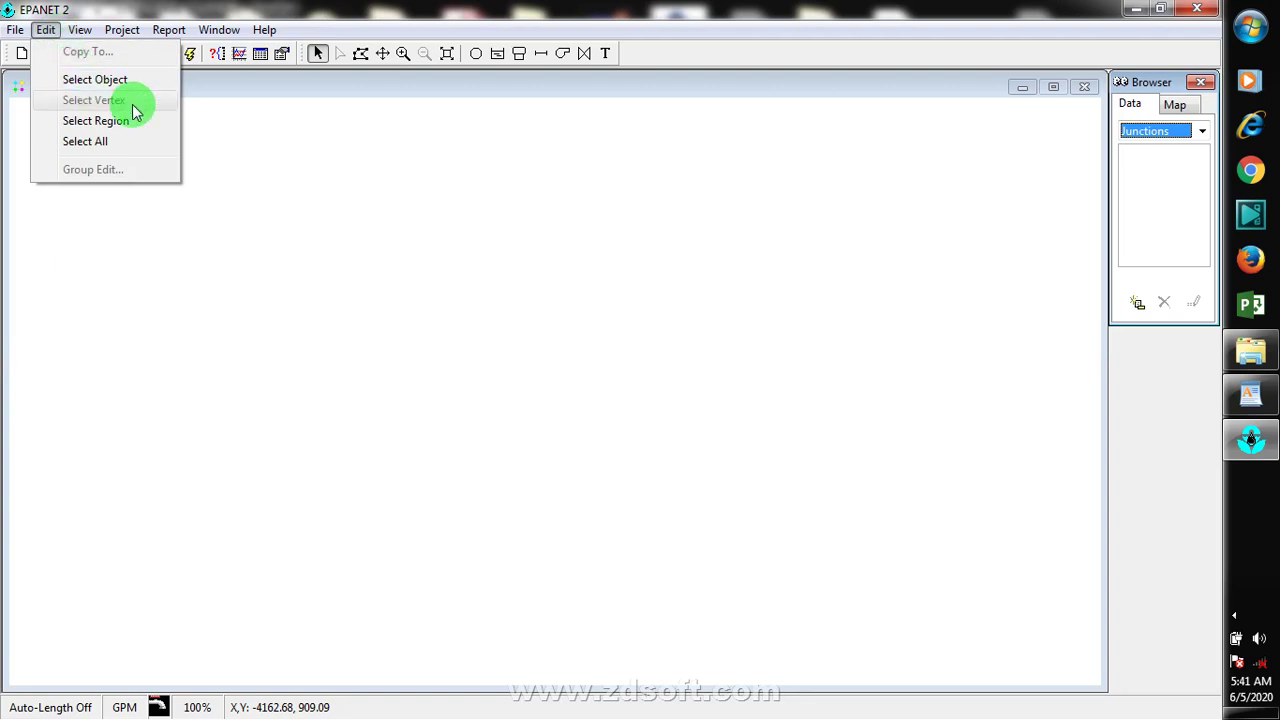
{"action": "left_click", "coordinate": [78, 29]}
{"action": "left_click", "coordinate": [78, 29]}
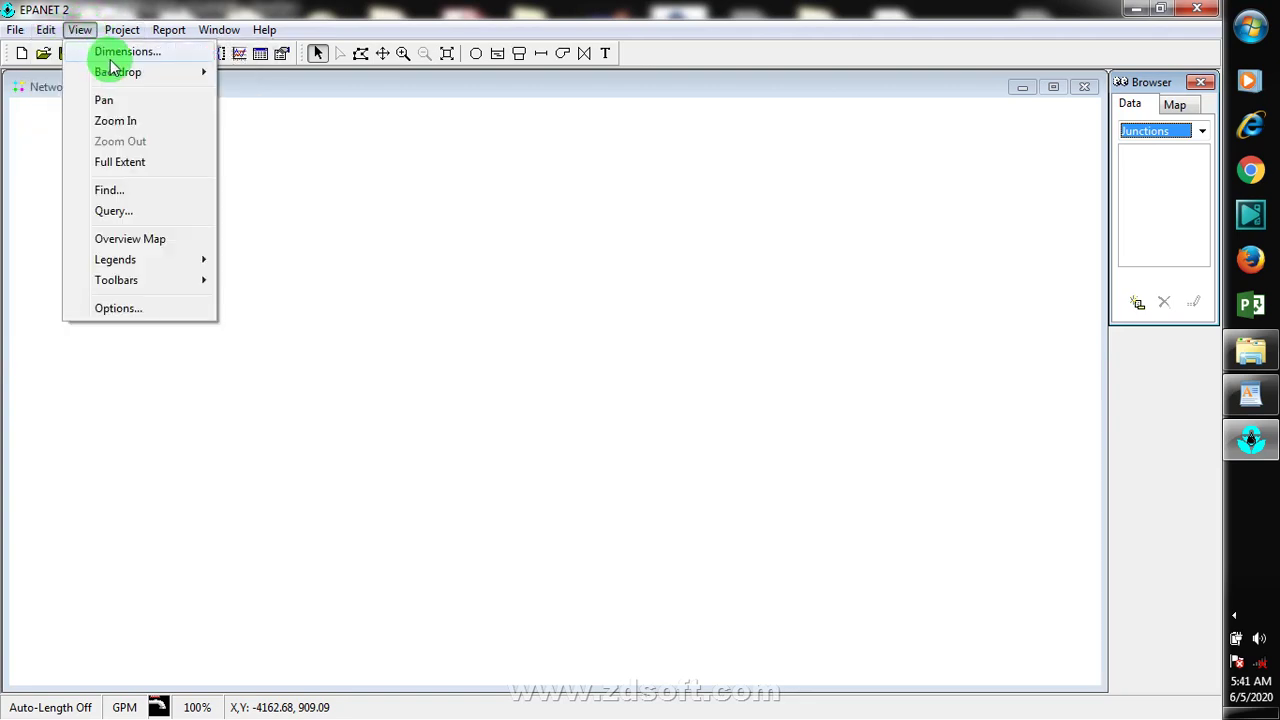
{"action": "left_click", "coordinate": [160, 55]}
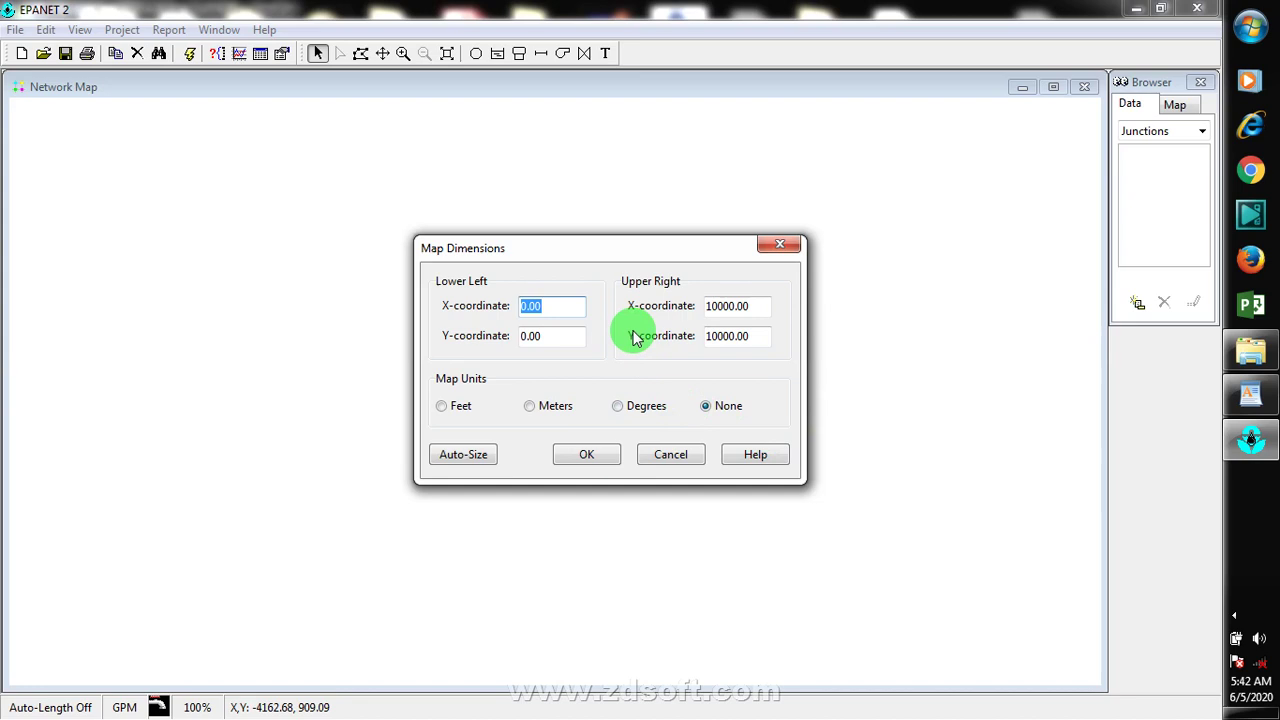
{"action": "left_click", "coordinate": [1234, 614]}
{"action": "right_click", "coordinate": [1178, 596]}
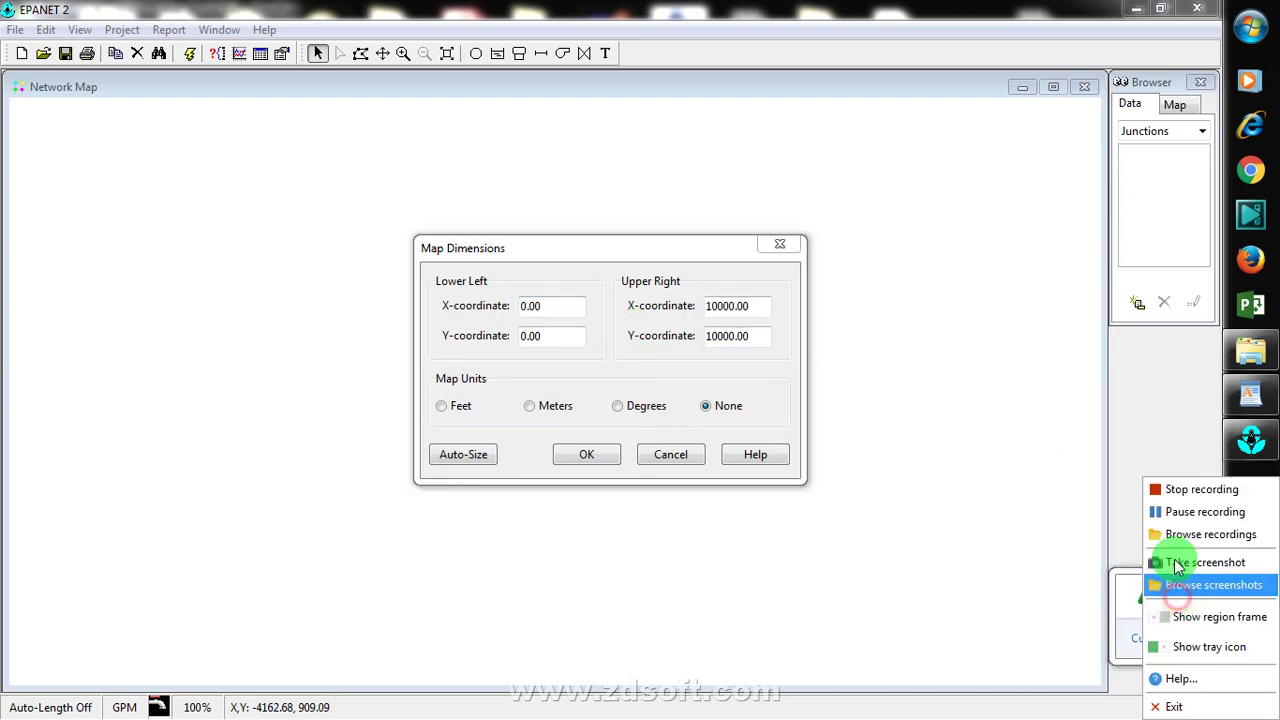
{"action": "left_click", "coordinate": [1182, 515]}
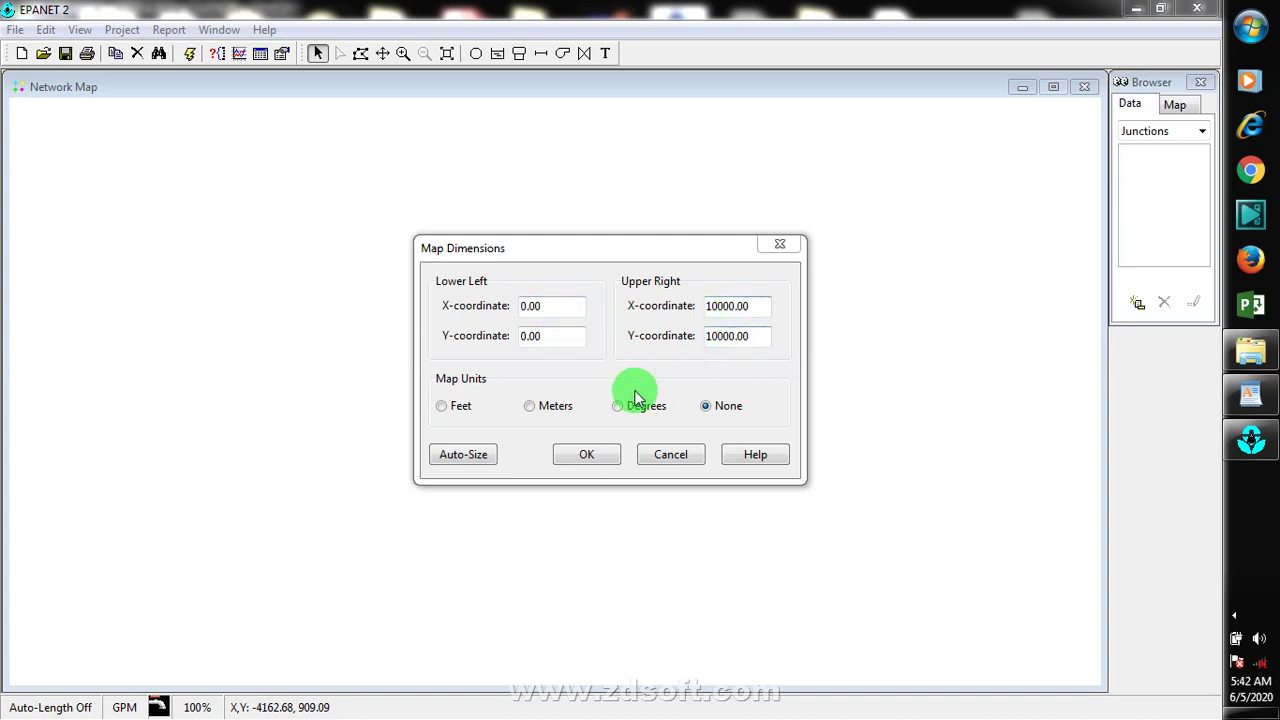
Step: Try Meters as the map units, restore None and accept the map dimensions
{"action": "left_click", "coordinate": [558, 406]}
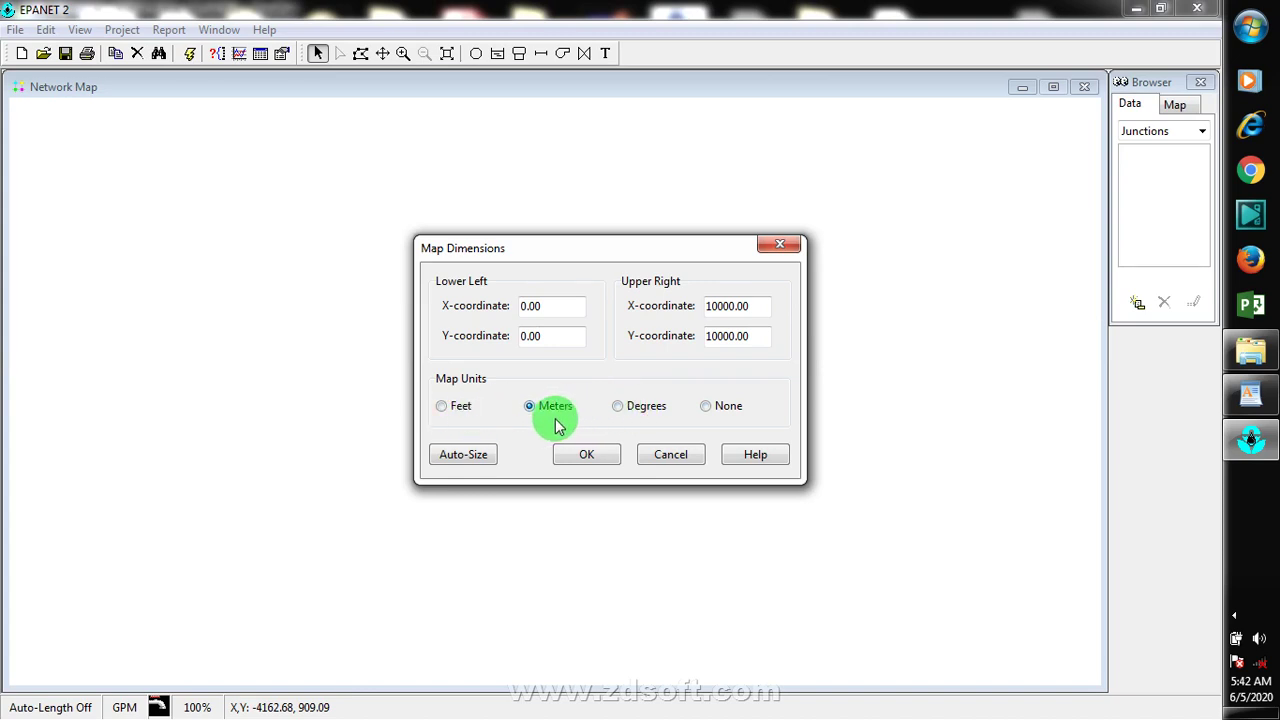
{"action": "left_click", "coordinate": [705, 410]}
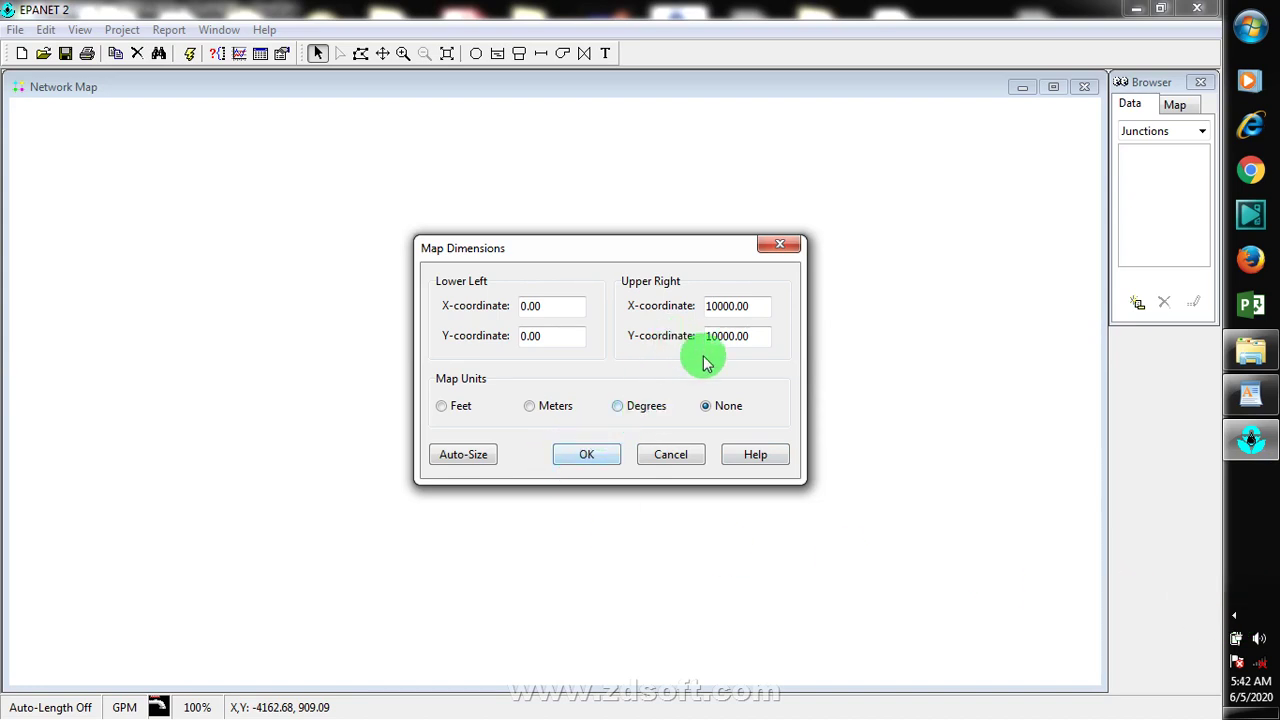
{"action": "left_click", "coordinate": [583, 450]}
Step: Open the map options and examine the link, label and notation settings
{"action": "left_click", "coordinate": [46, 29]}
{"action": "mouse_move", "coordinate": [106, 35]}
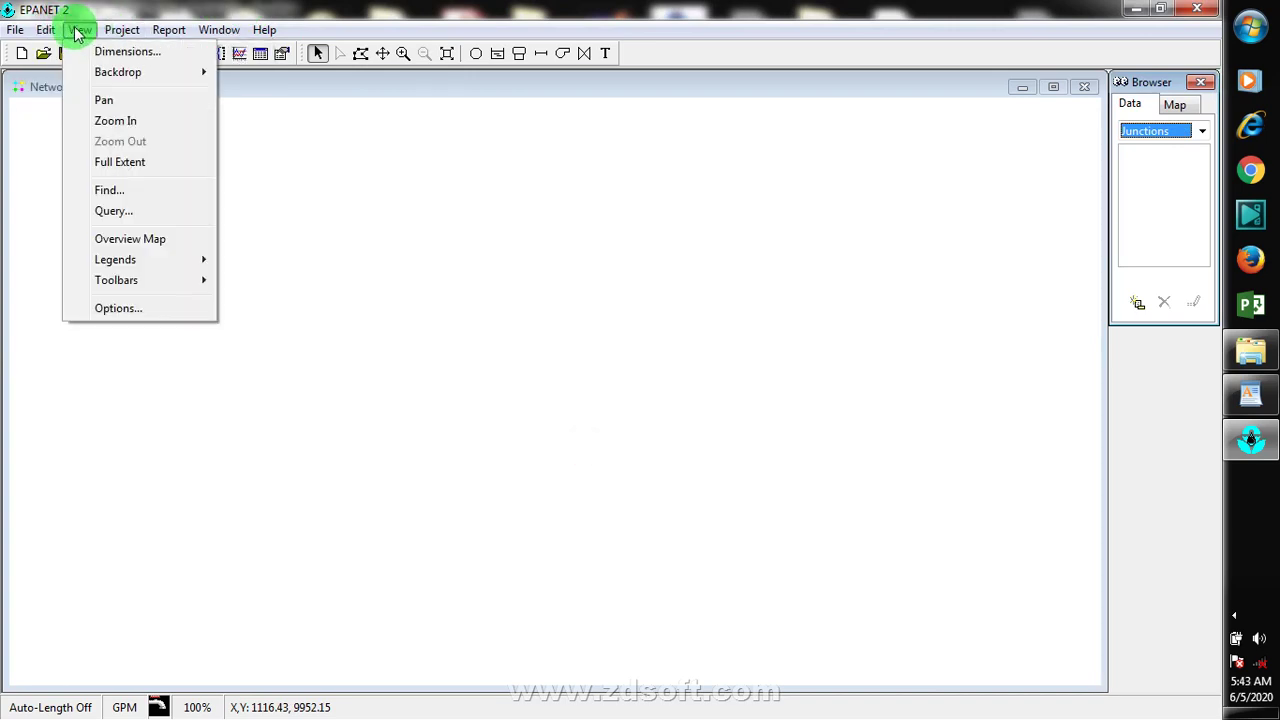
{"action": "left_click", "coordinate": [118, 309]}
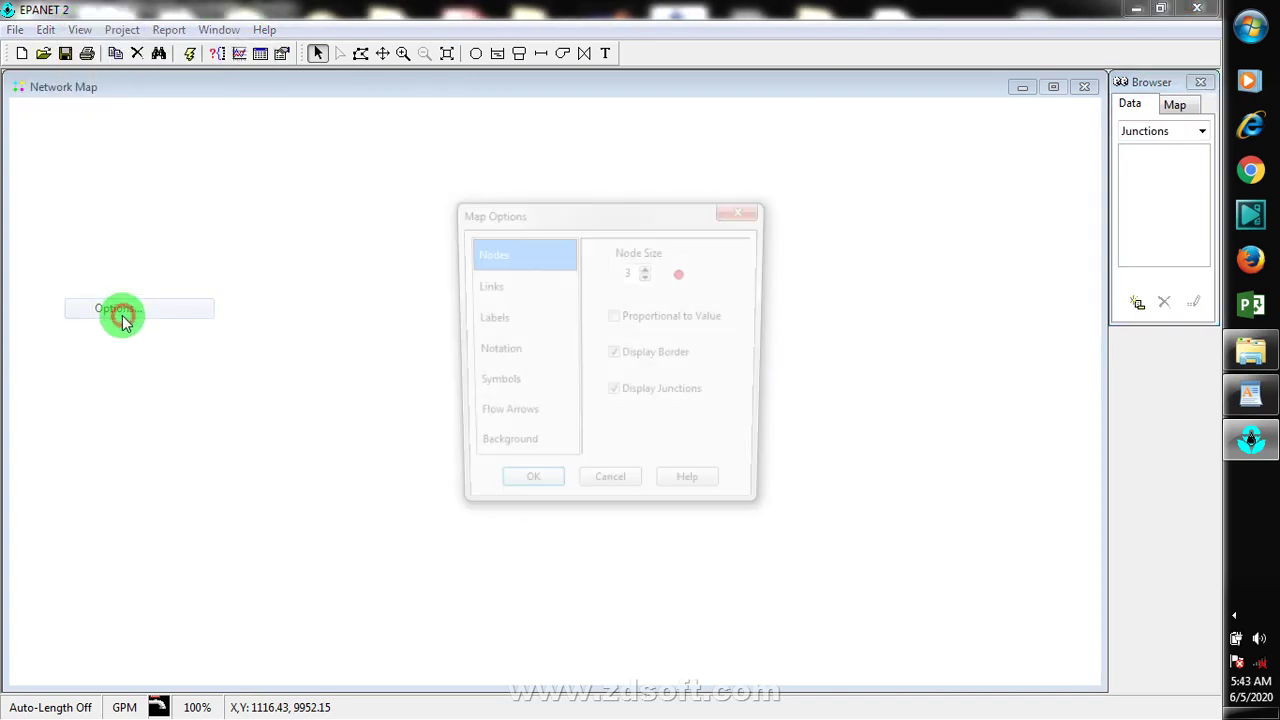
{"action": "left_click", "coordinate": [493, 296]}
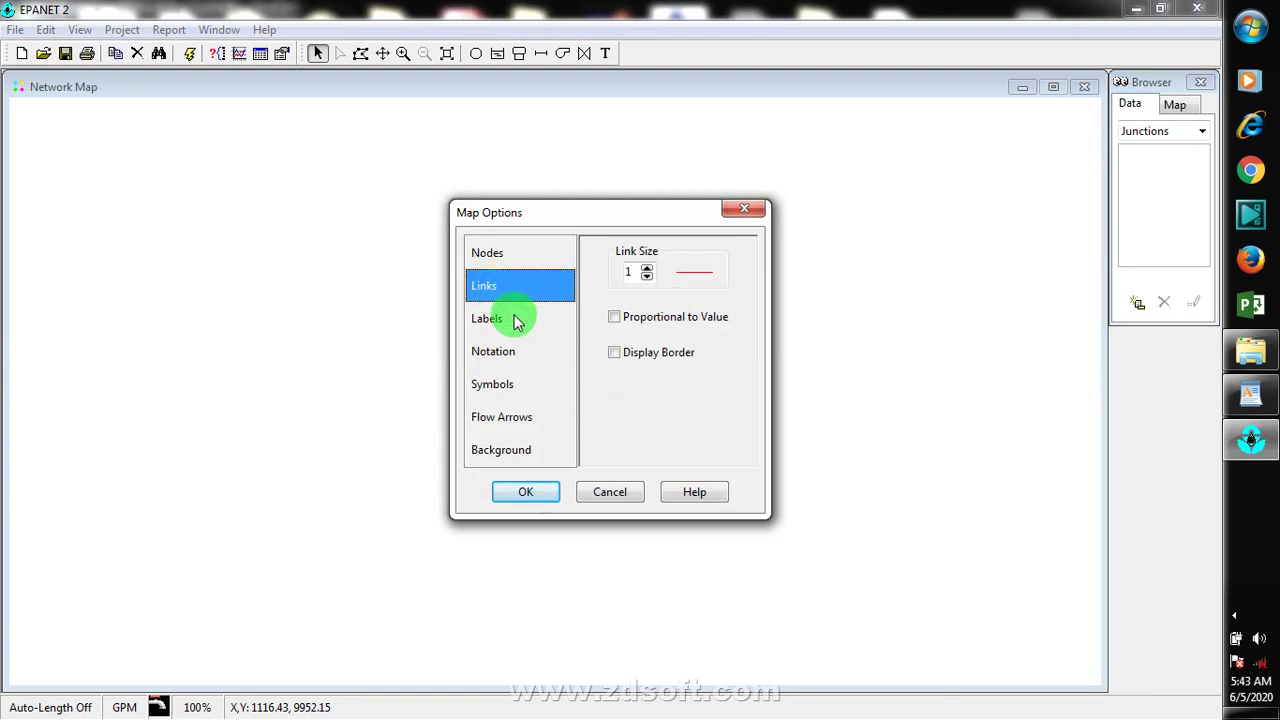
{"action": "left_click", "coordinate": [500, 324]}
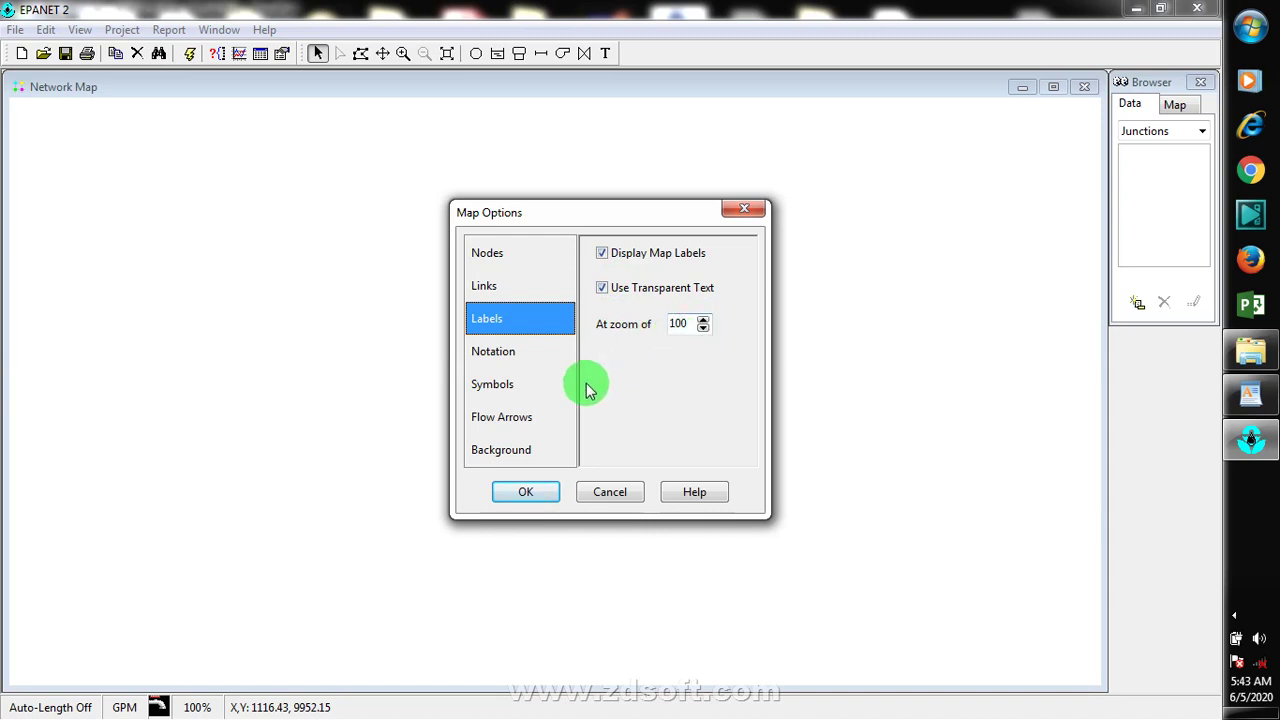
{"action": "left_click", "coordinate": [524, 355]}
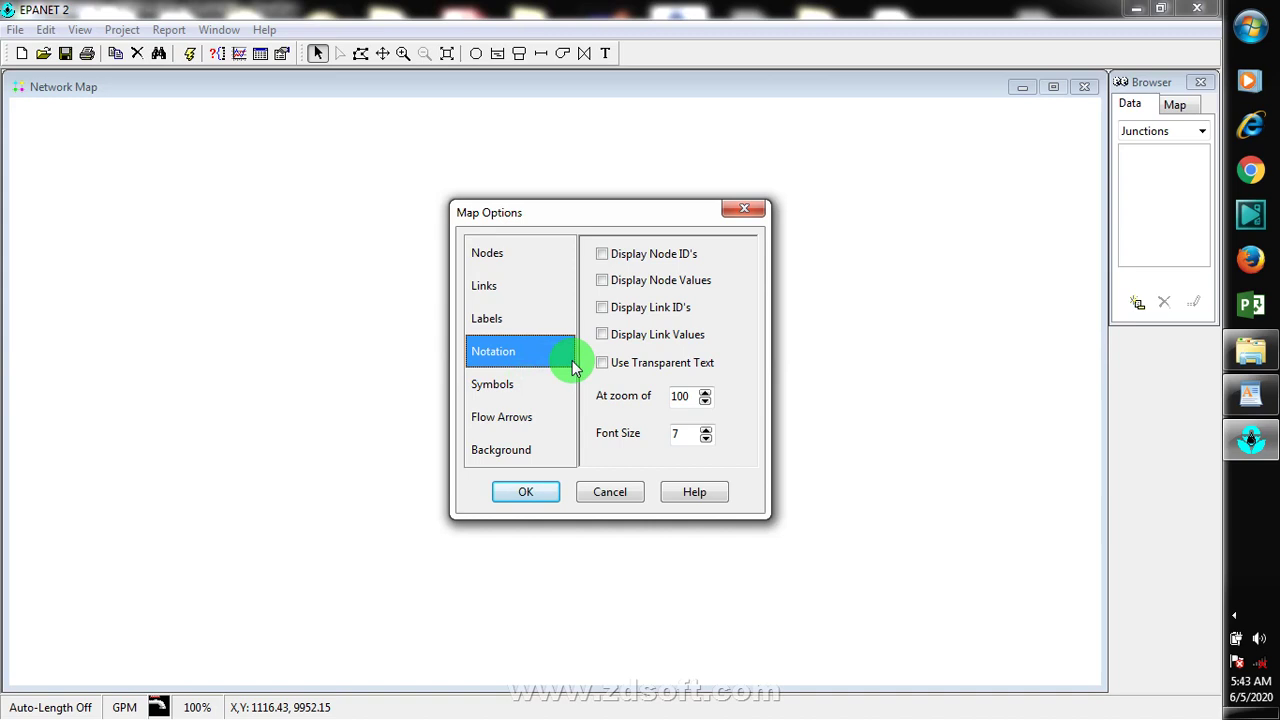
Step: Try displaying only node IDs and link IDs as map notation, without values or transparent text, and dismiss the map options
{"action": "left_click", "coordinate": [602, 256]}
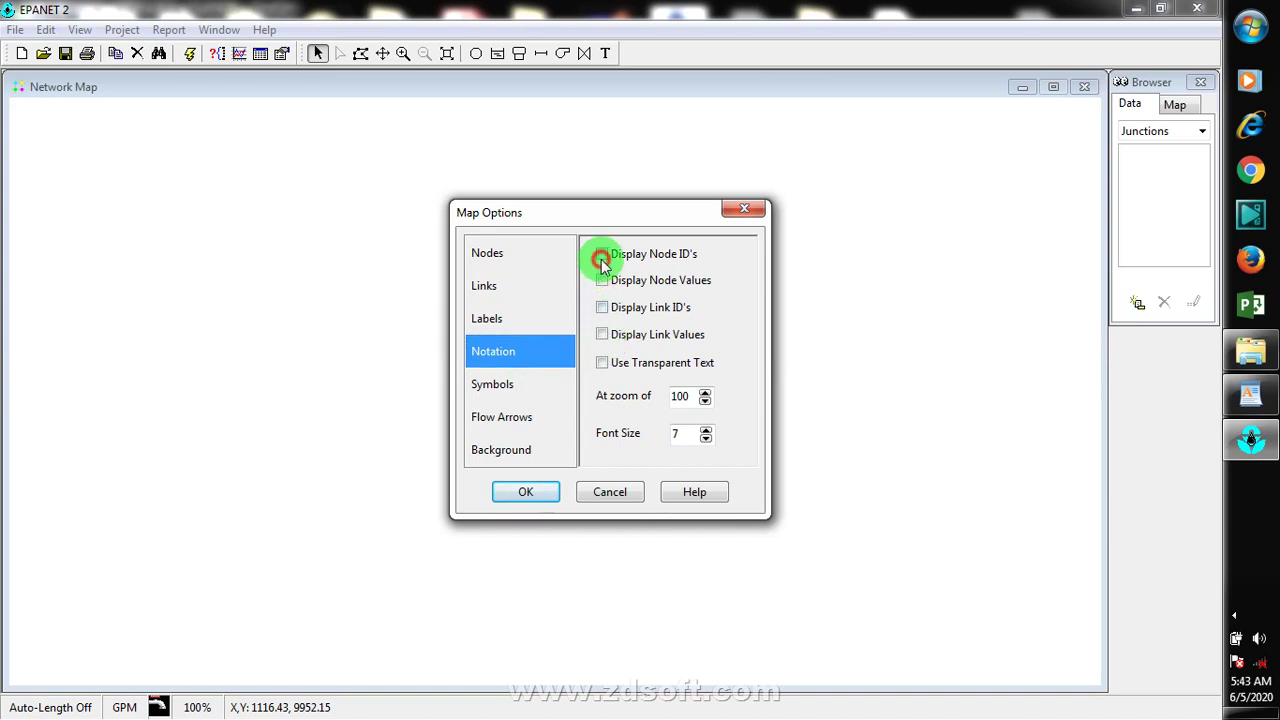
{"action": "left_click", "coordinate": [602, 281]}
{"action": "left_click", "coordinate": [602, 309]}
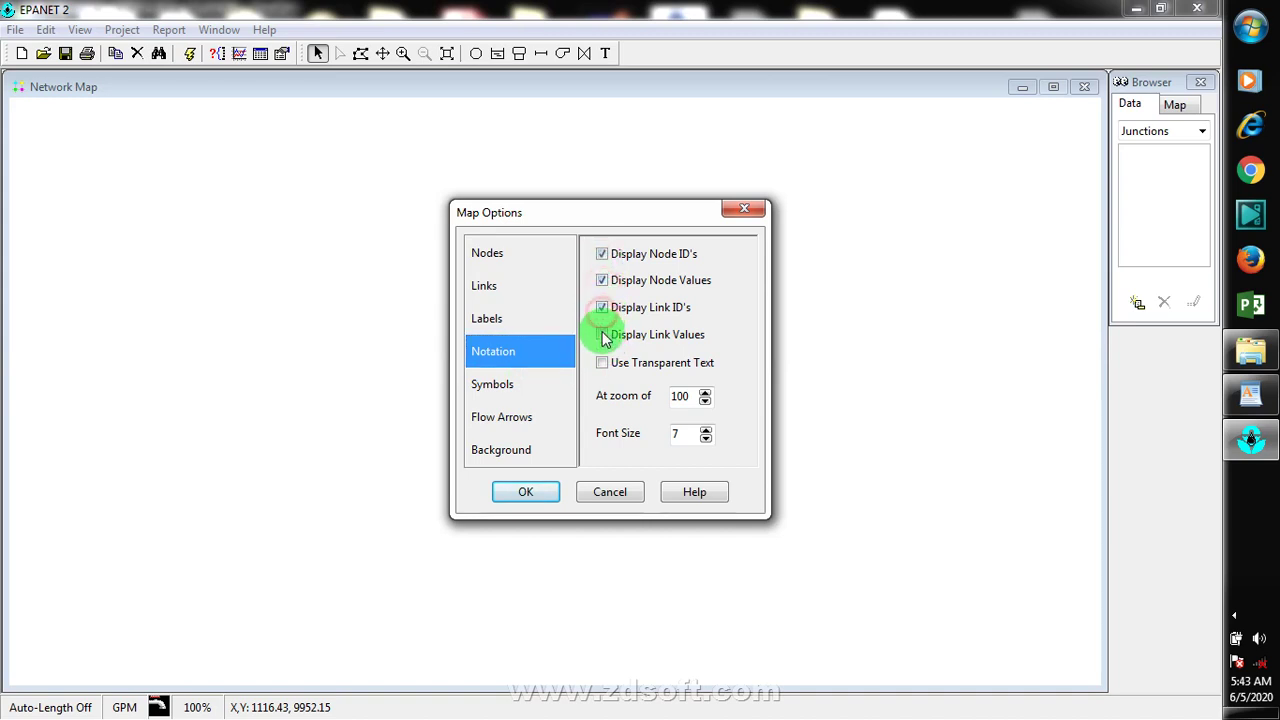
{"action": "left_click", "coordinate": [601, 337]}
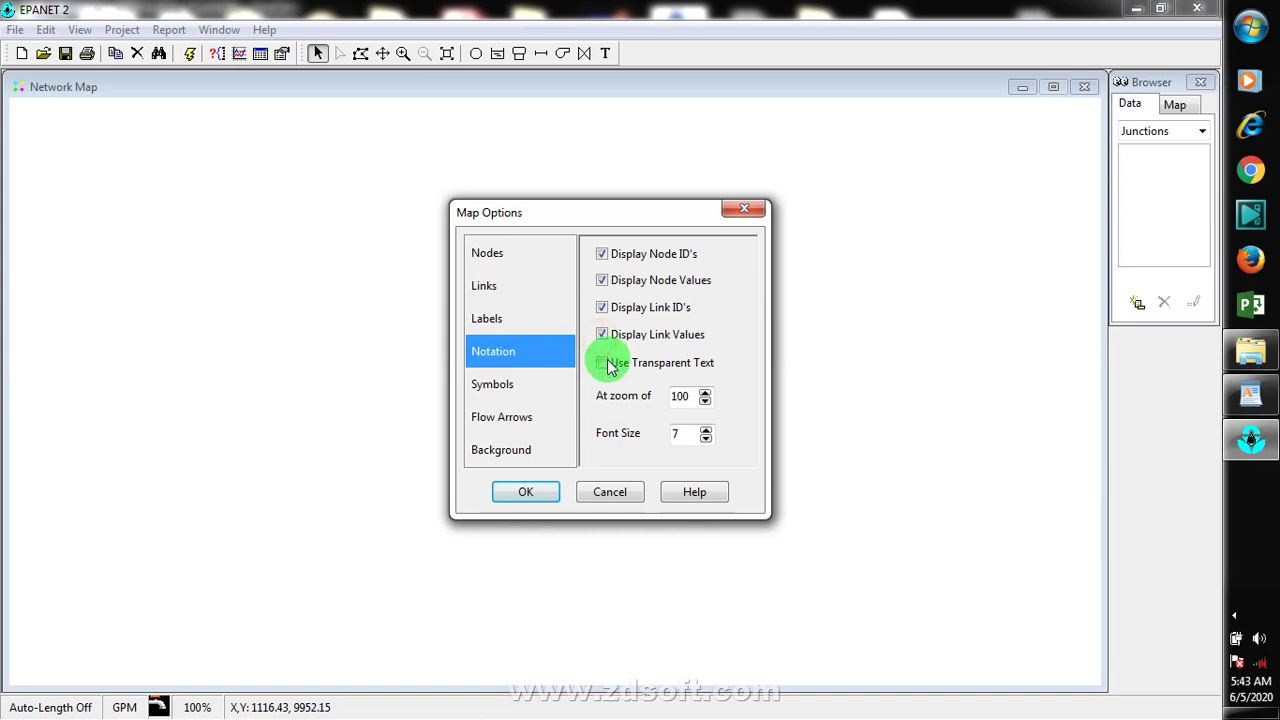
{"action": "left_click", "coordinate": [602, 362]}
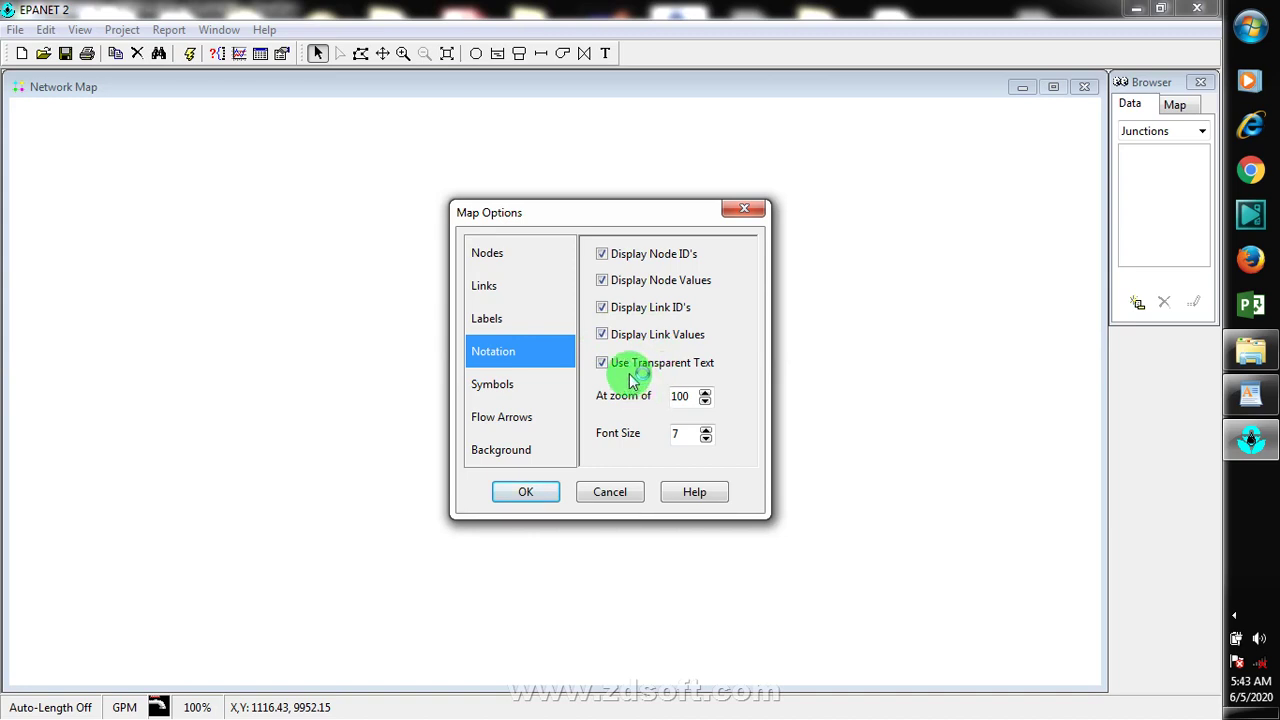
{"action": "left_click", "coordinate": [602, 362]}
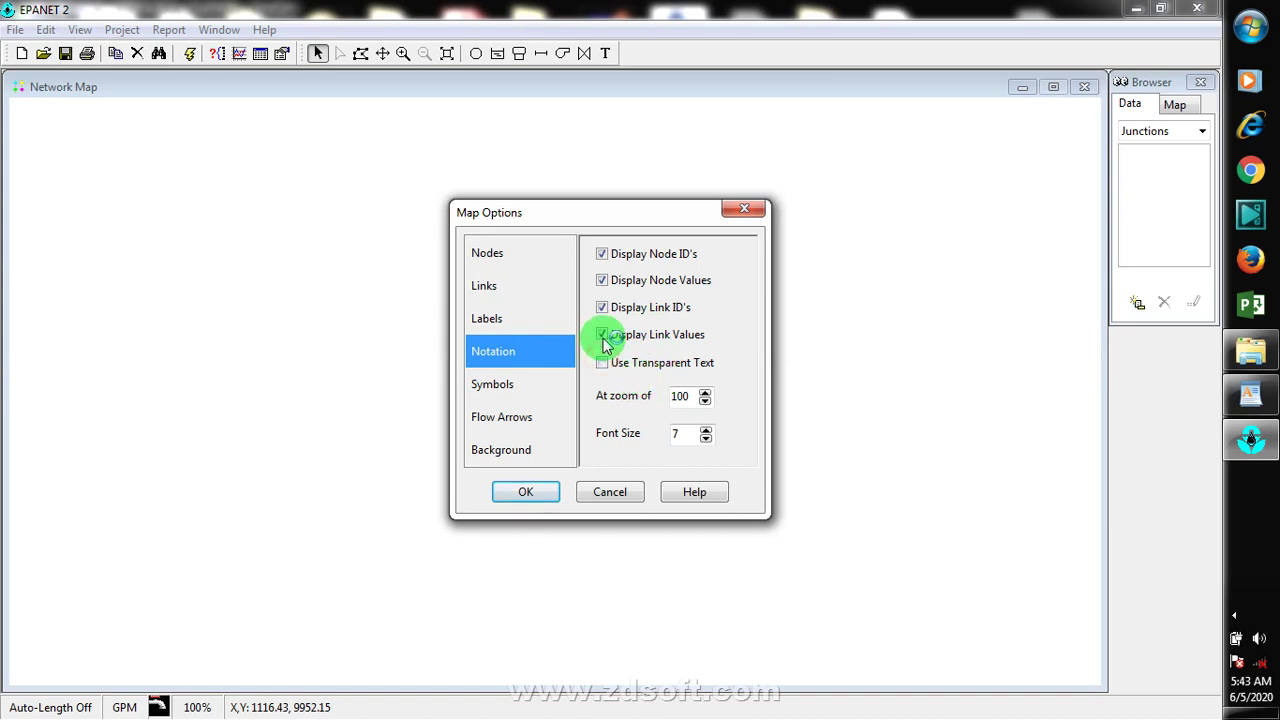
{"action": "left_click", "coordinate": [602, 335]}
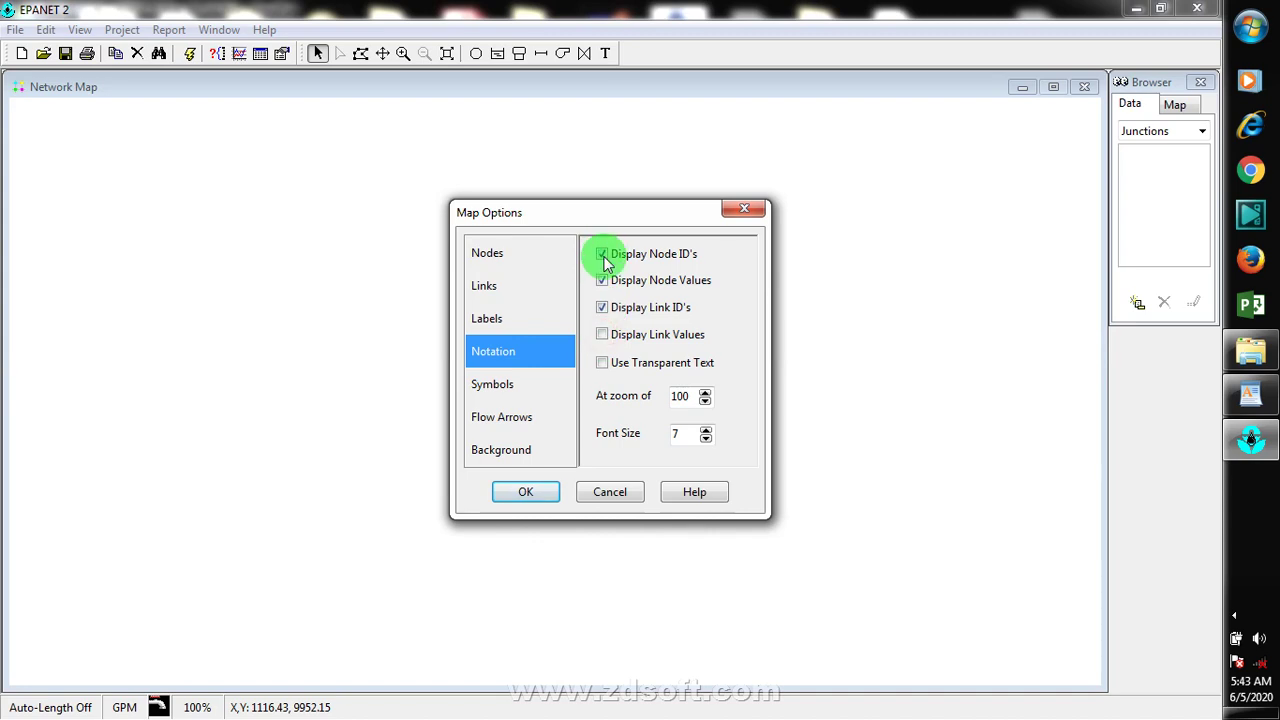
{"action": "left_click", "coordinate": [602, 279]}
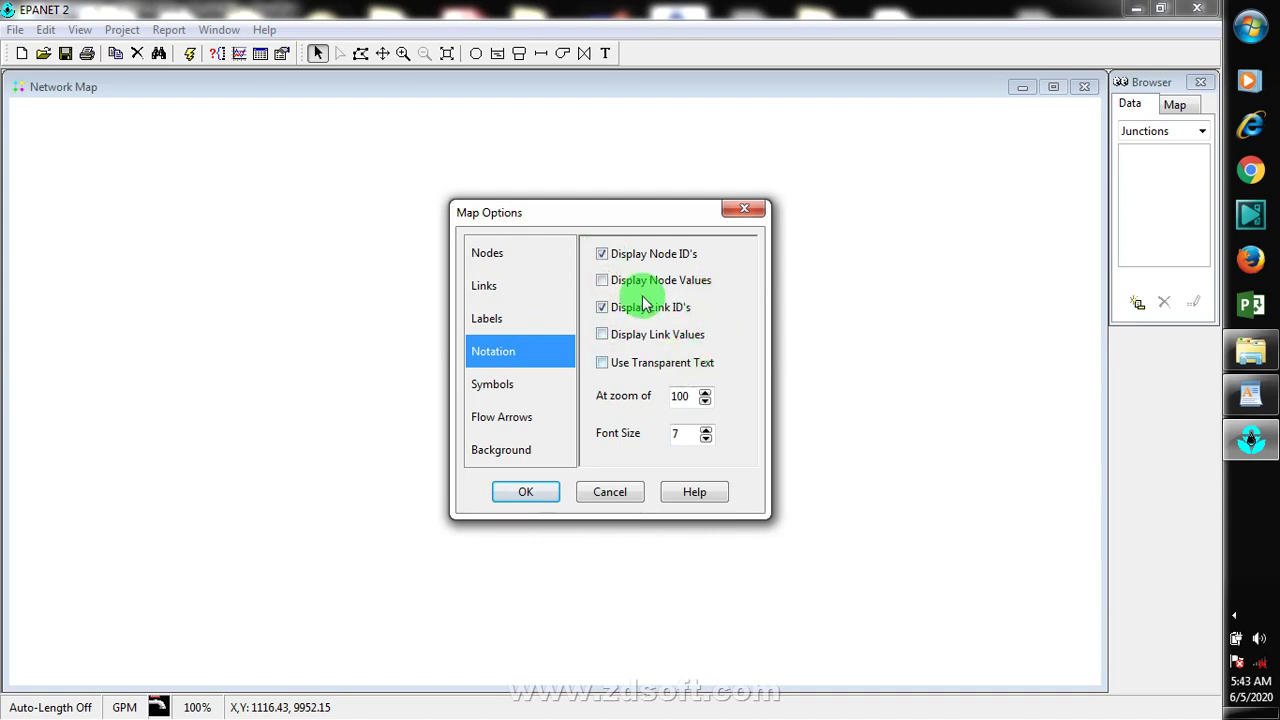
{"action": "left_click", "coordinate": [737, 210]}
Step: Open the project defaults and set the junction ID prefix to J-1
{"action": "left_click", "coordinate": [125, 30]}
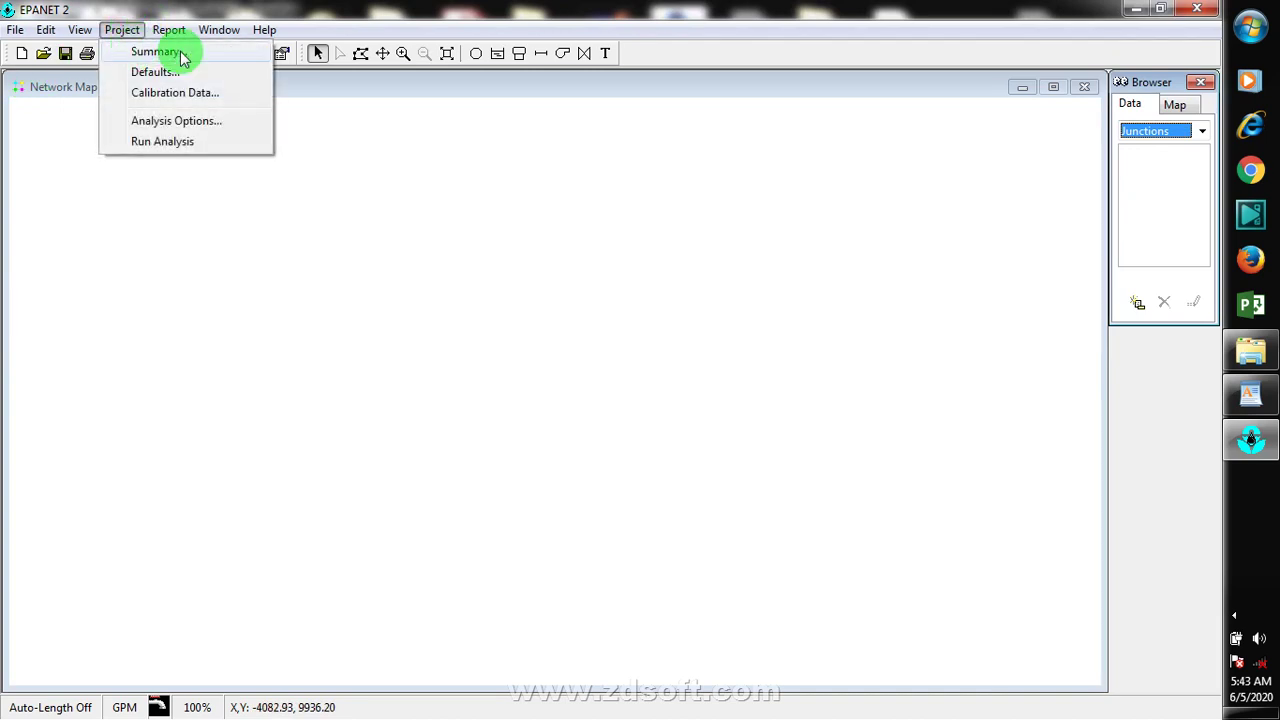
{"action": "left_click", "coordinate": [156, 72]}
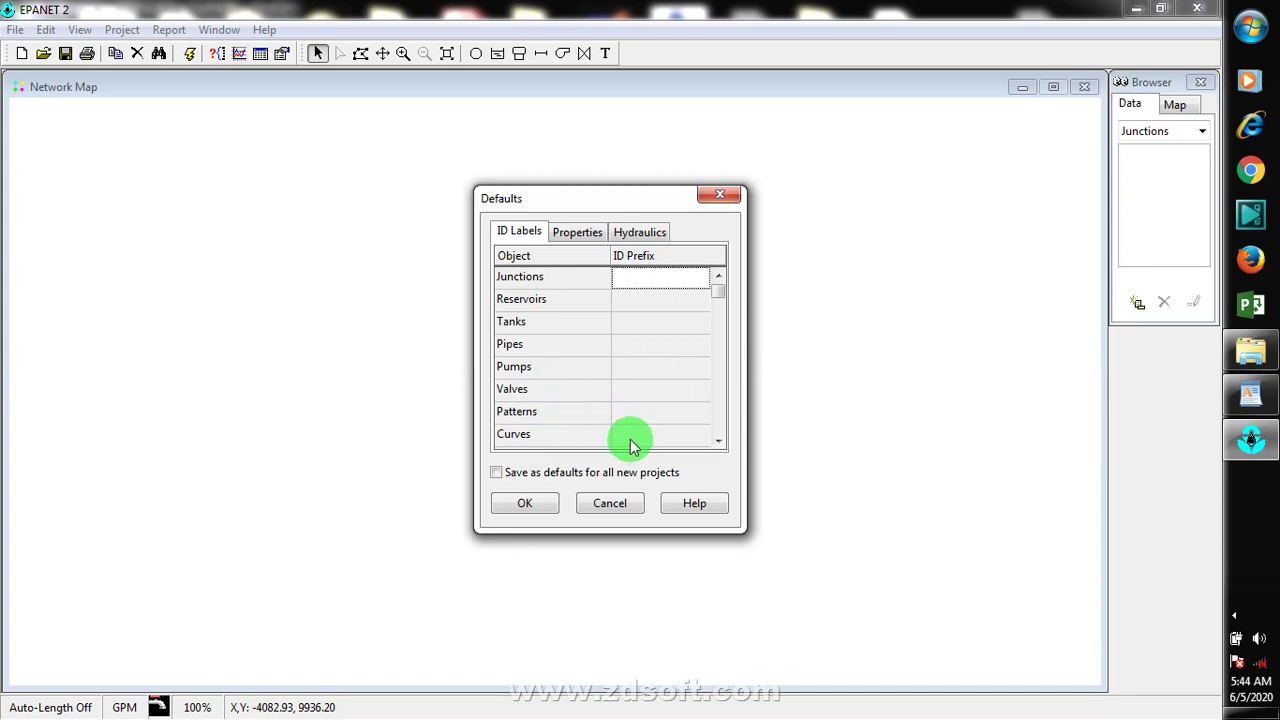
{"action": "left_click", "coordinate": [636, 277]}
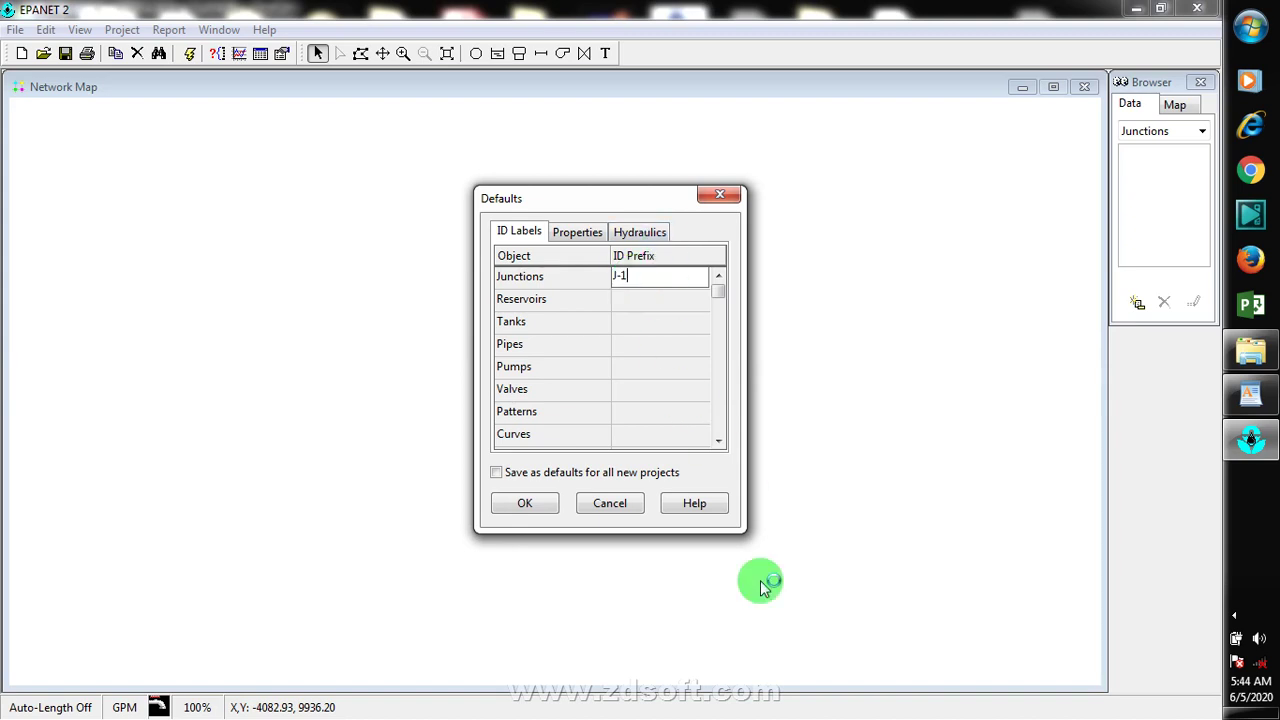
Step: Clear the junction ID prefix and check the ID increment setting in the project defaults
{"action": "left_click", "coordinate": [722, 438]}
{"action": "left_click", "coordinate": [619, 436]}
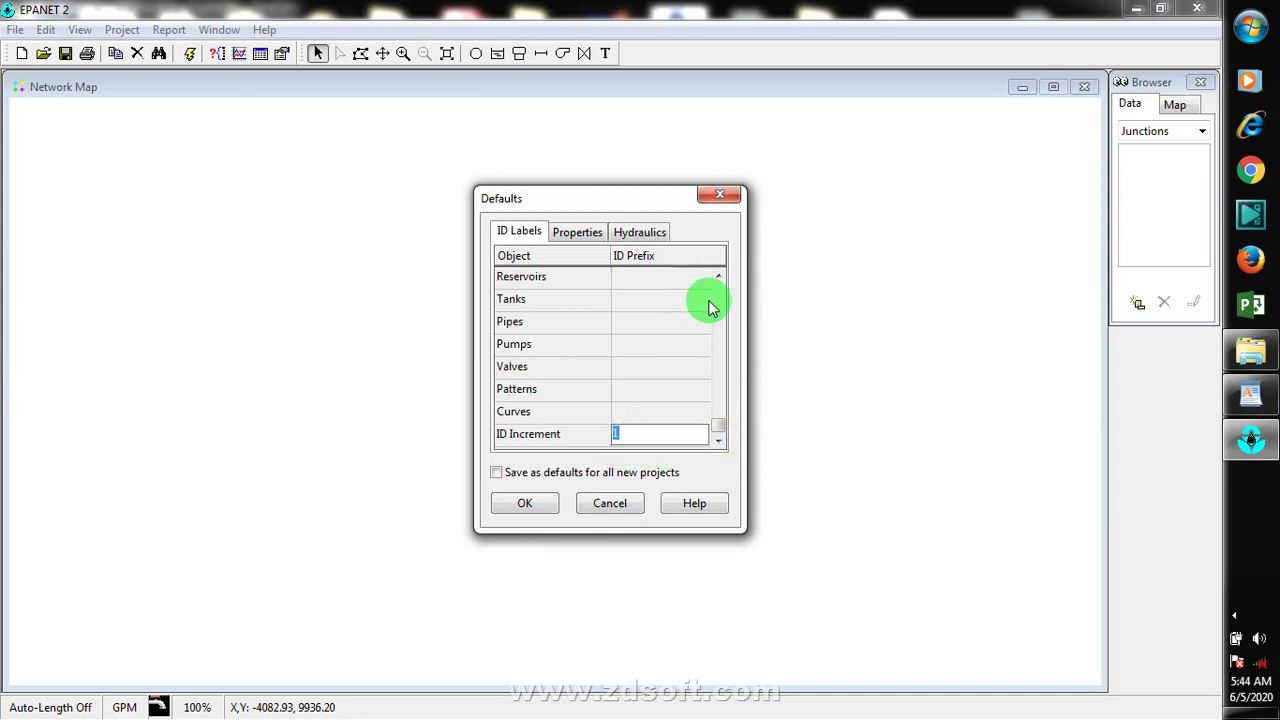
{"action": "left_click", "coordinate": [654, 433]}
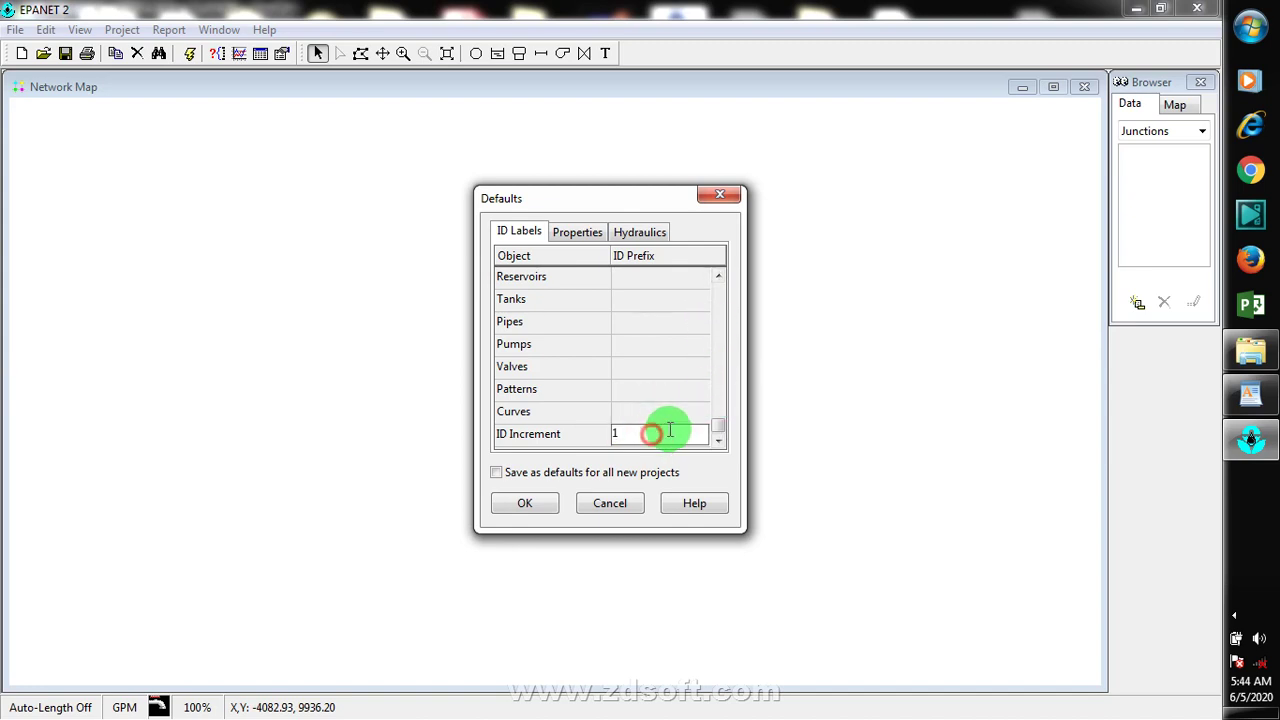
{"action": "left_click", "coordinate": [718, 276]}
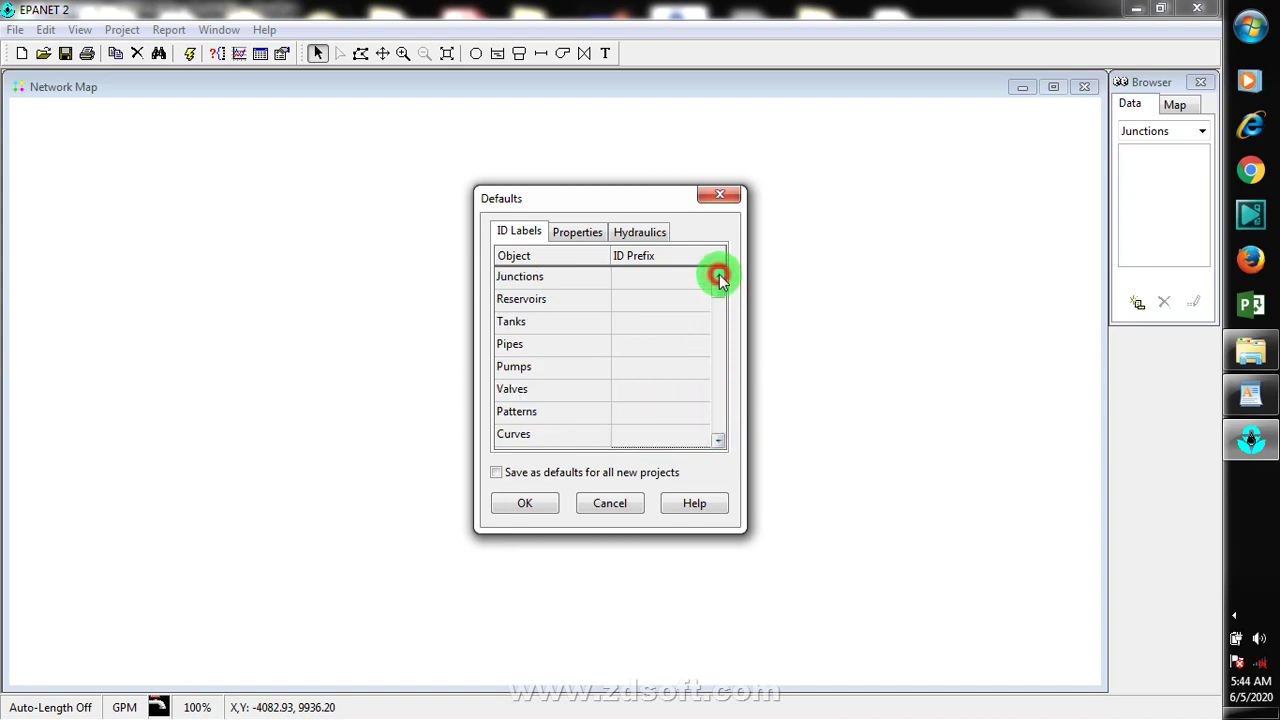
{"action": "left_click", "coordinate": [675, 278]}
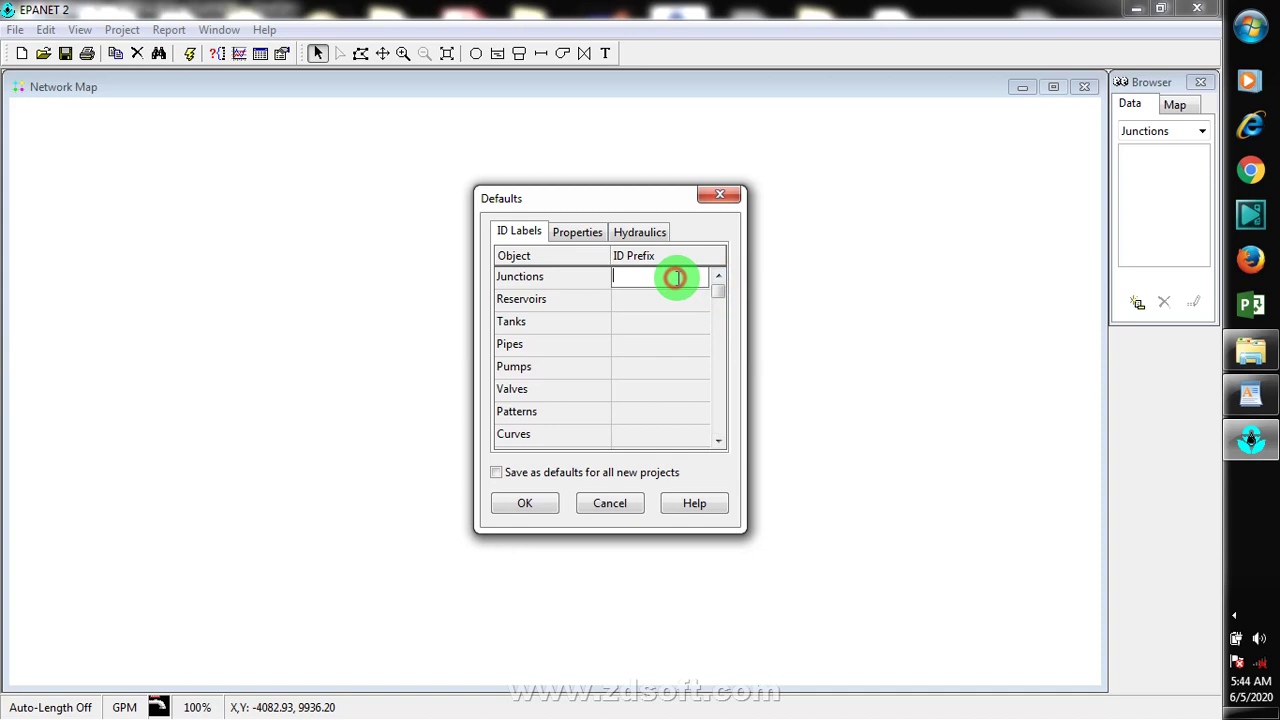
{"action": "left_click", "coordinate": [719, 441]}
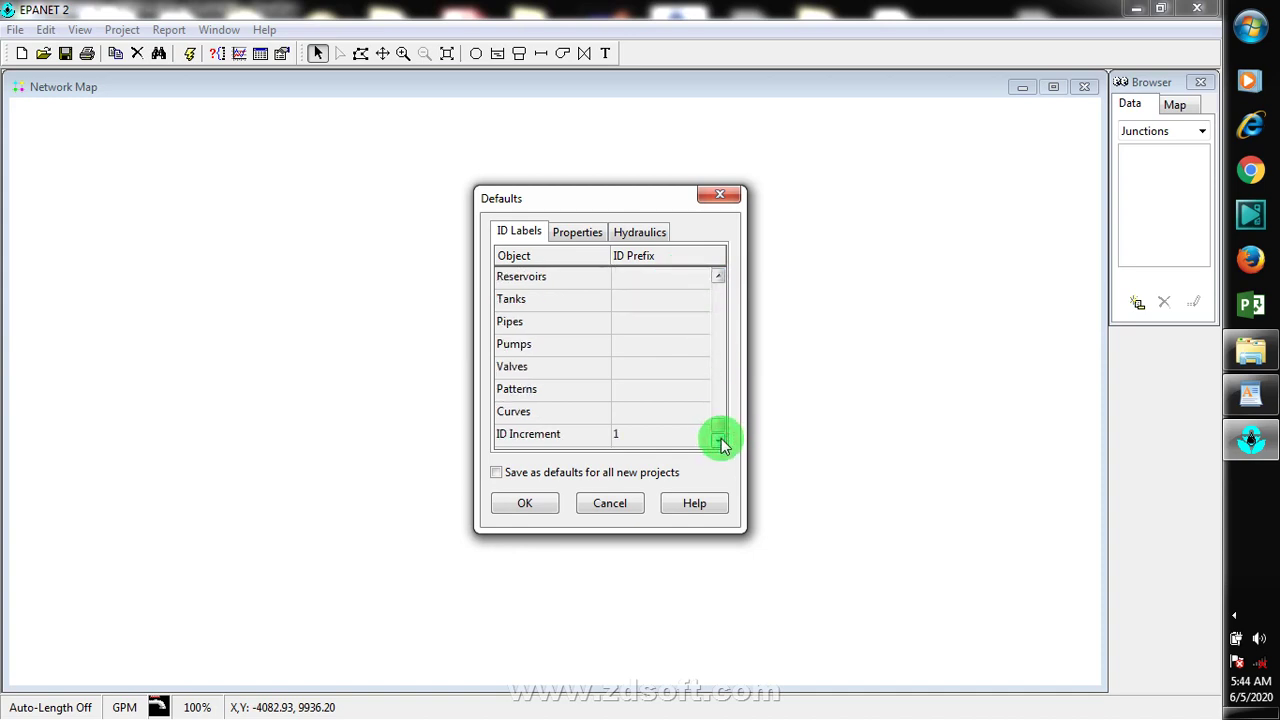
{"action": "left_click", "coordinate": [1234, 615]}
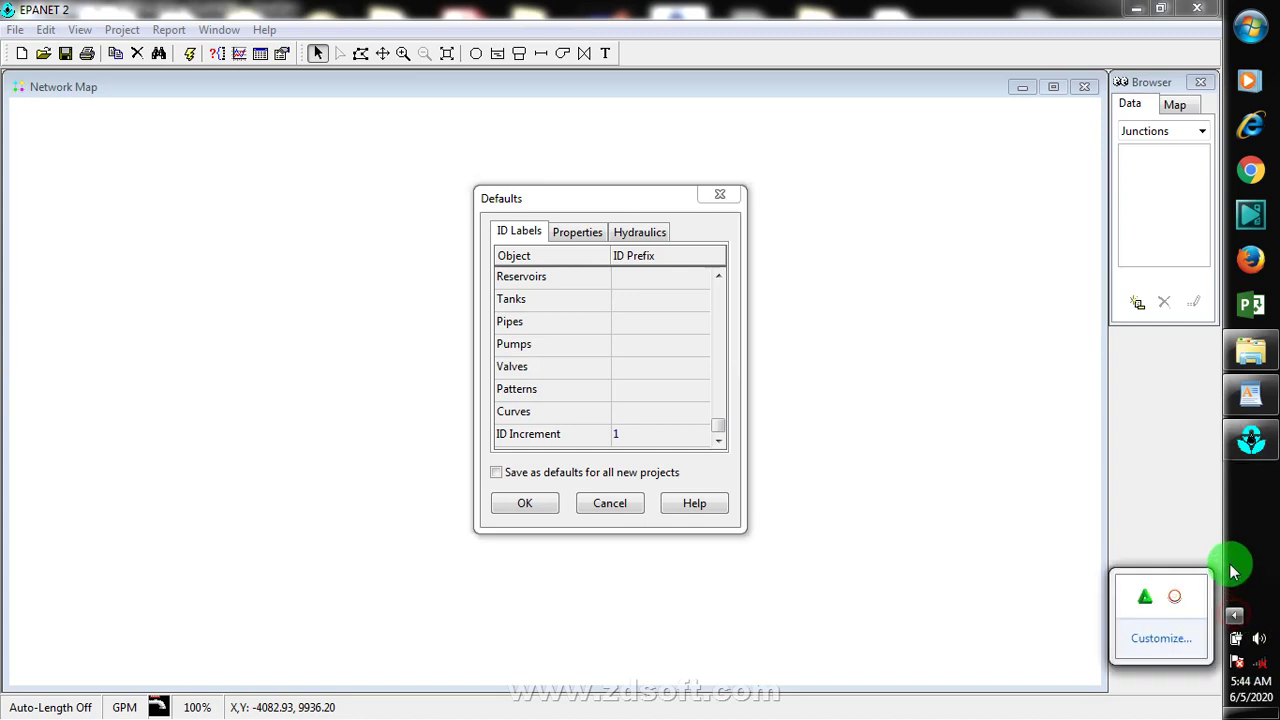
{"action": "right_click", "coordinate": [1174, 596]}
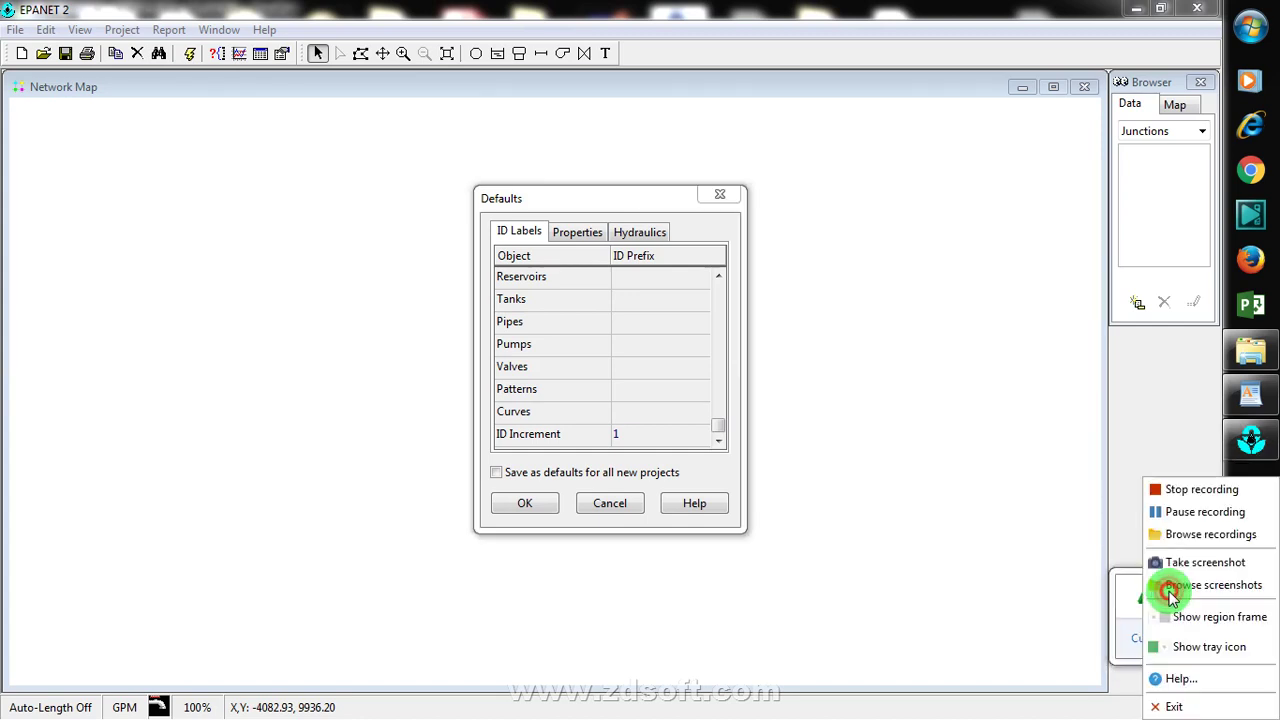
{"action": "left_click", "coordinate": [1205, 515]}
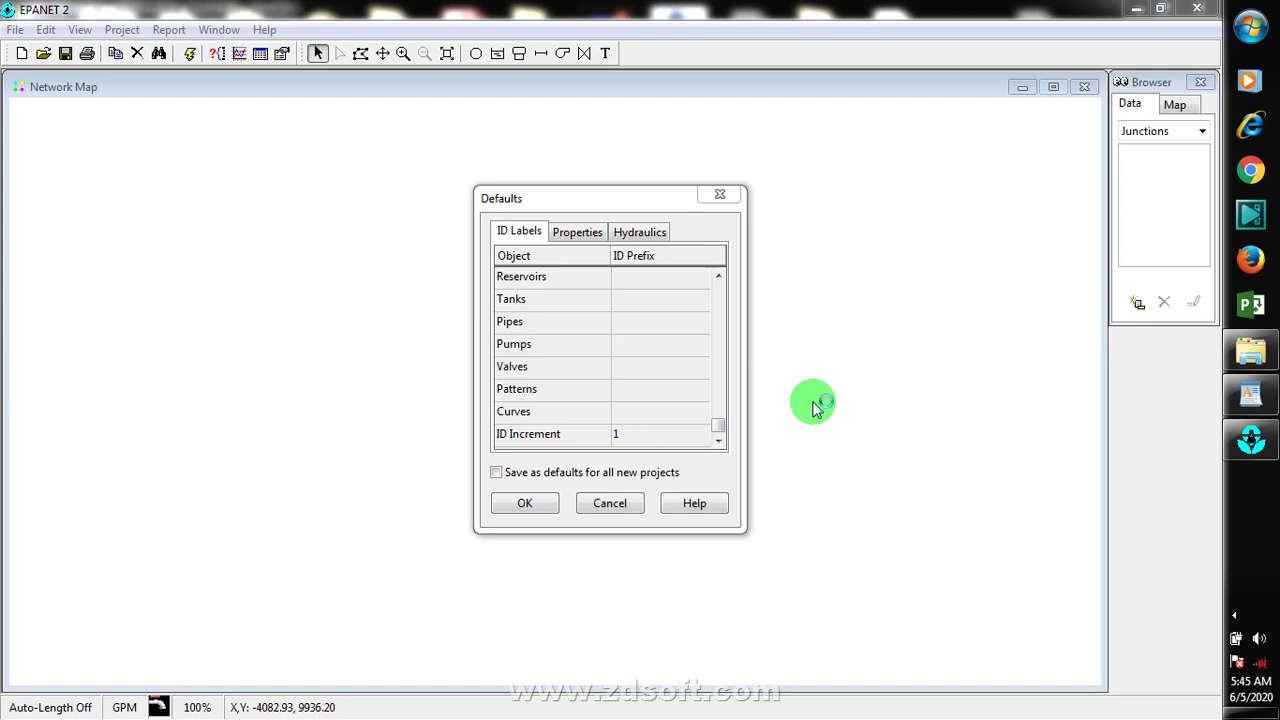
Step: Go through the ID prefix fields for reservoirs, tanks, pipes, pumps and patterns
{"action": "left_click", "coordinate": [719, 279]}
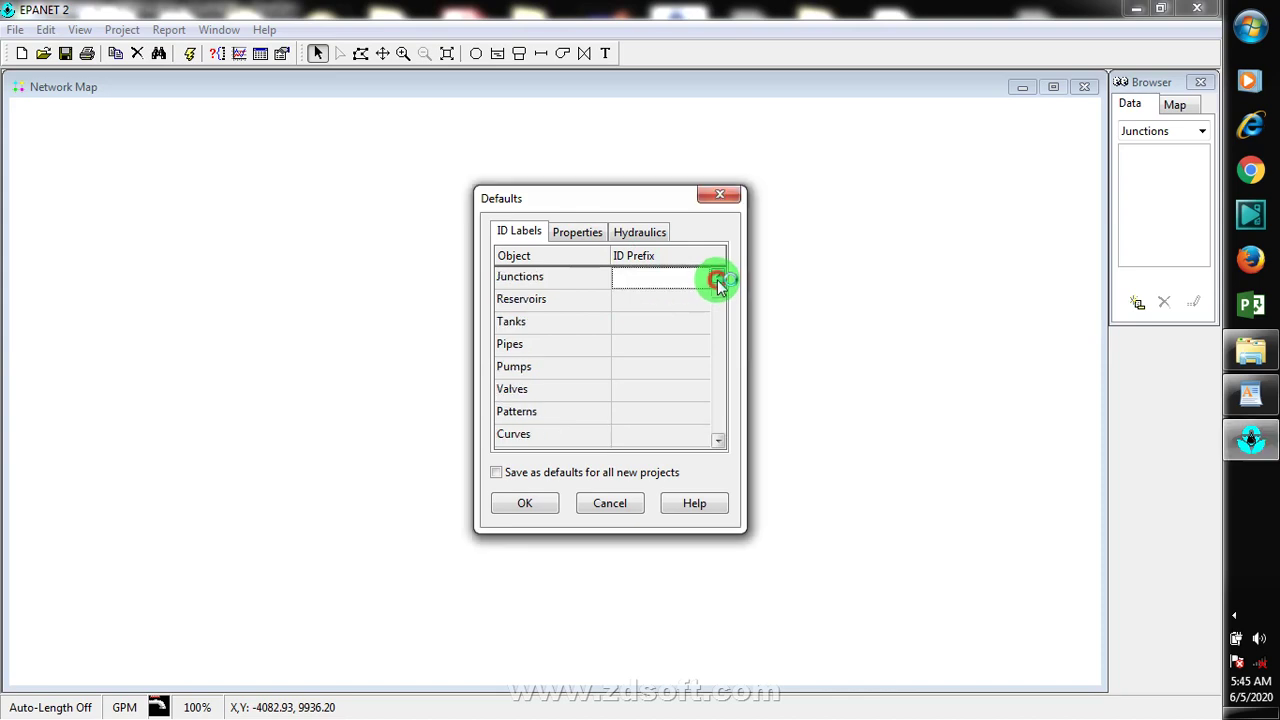
{"action": "left_click", "coordinate": [651, 303]}
{"action": "left_click", "coordinate": [654, 322]}
{"action": "left_click", "coordinate": [655, 342]}
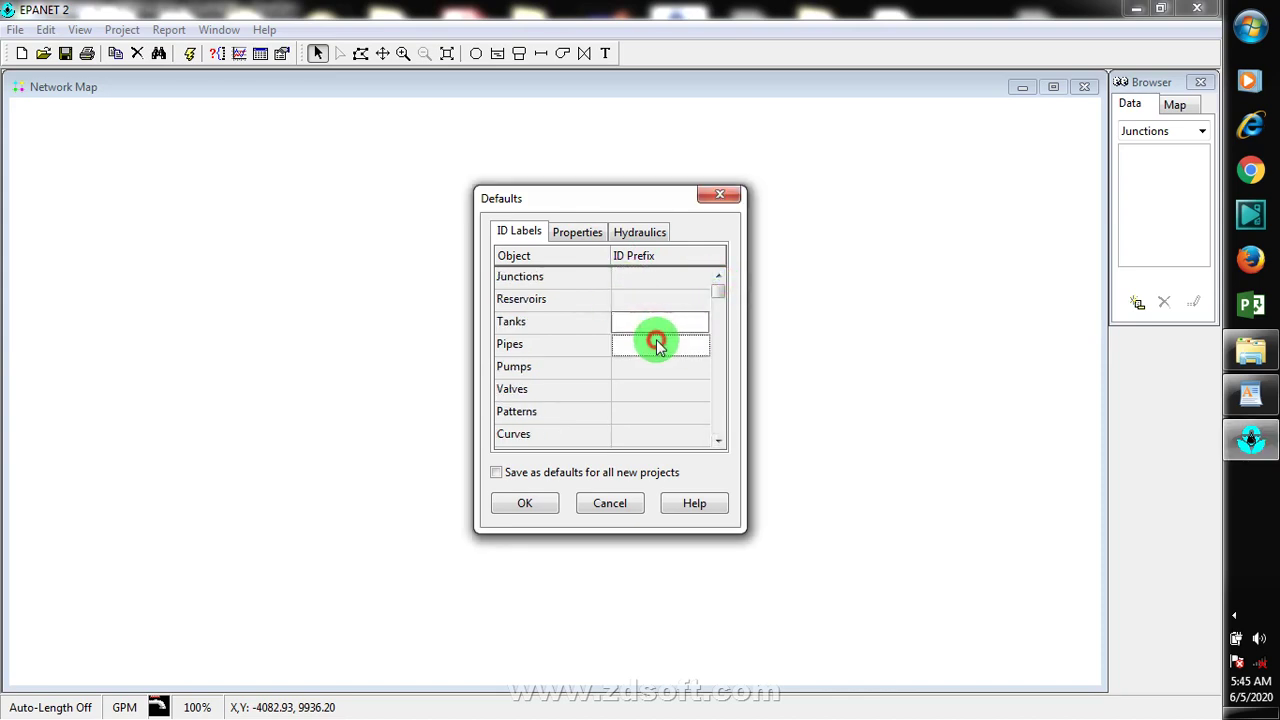
{"action": "left_click", "coordinate": [657, 367]}
{"action": "left_click", "coordinate": [660, 409]}
Step: Open the default object properties and go through each one from node elevation to pipe roughness
{"action": "left_click", "coordinate": [578, 232]}
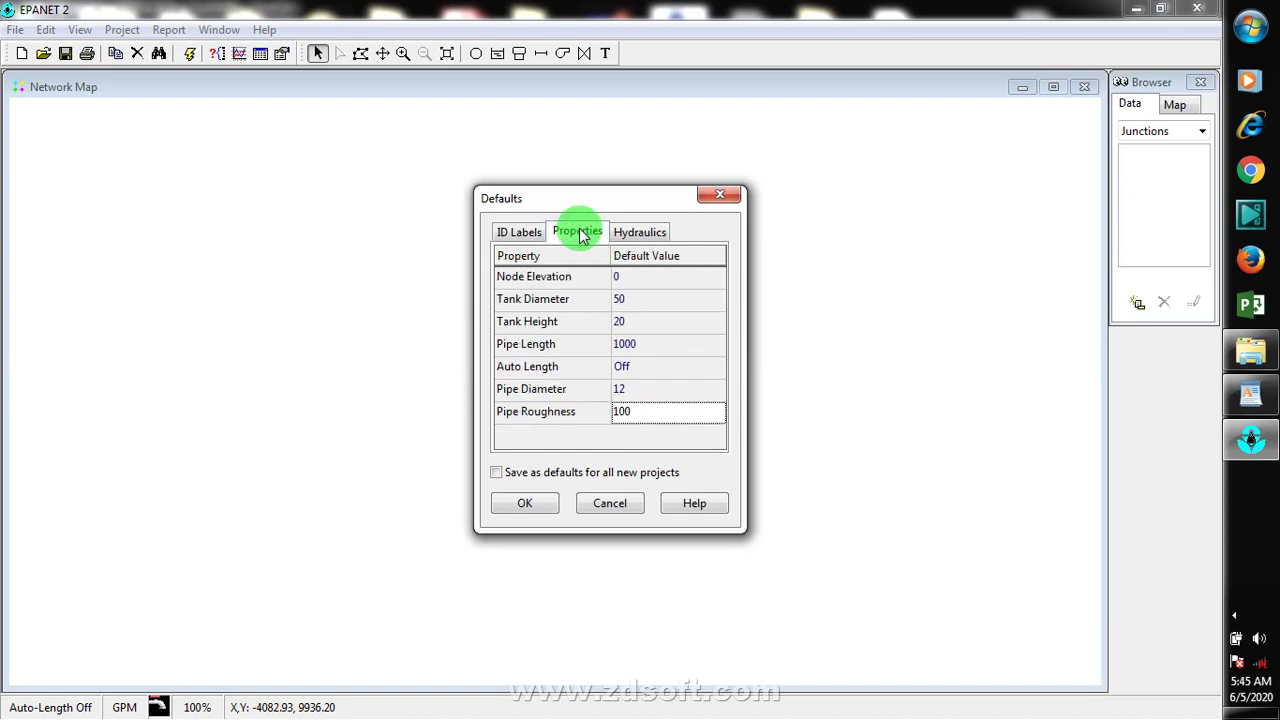
{"action": "left_click", "coordinate": [645, 280]}
{"action": "left_click", "coordinate": [651, 298]}
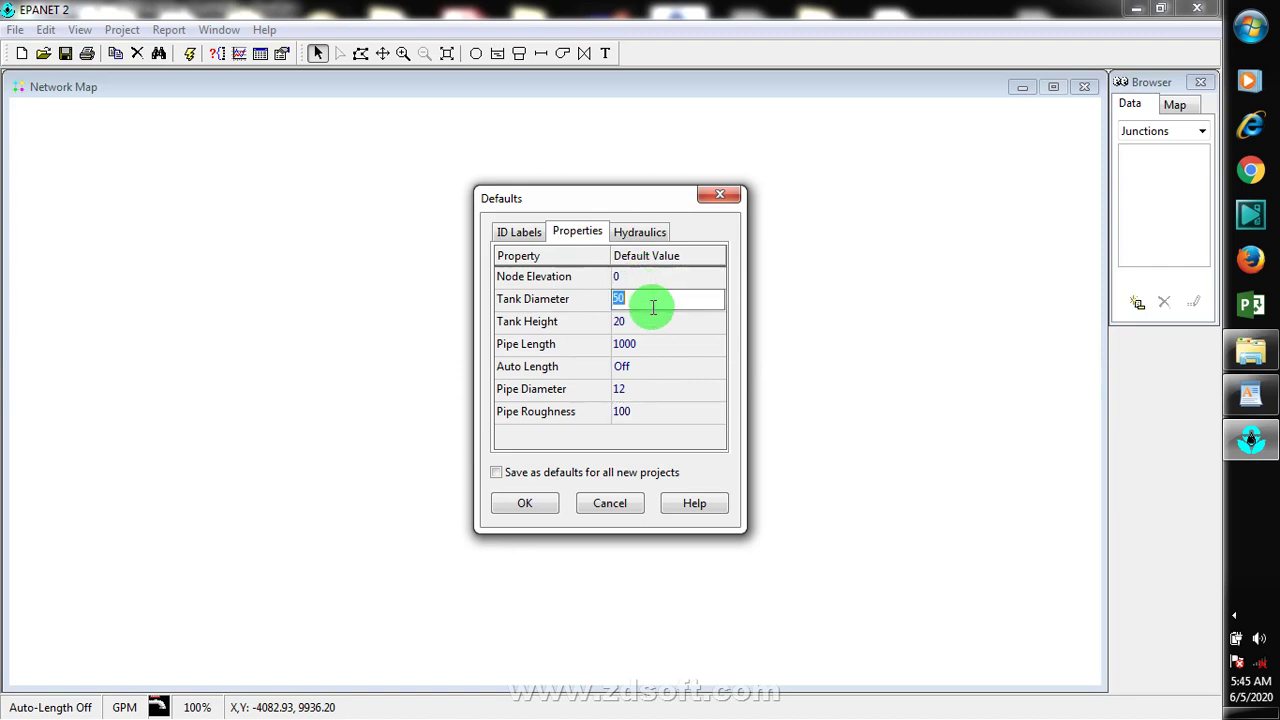
{"action": "left_click", "coordinate": [632, 322]}
{"action": "left_click", "coordinate": [670, 349]}
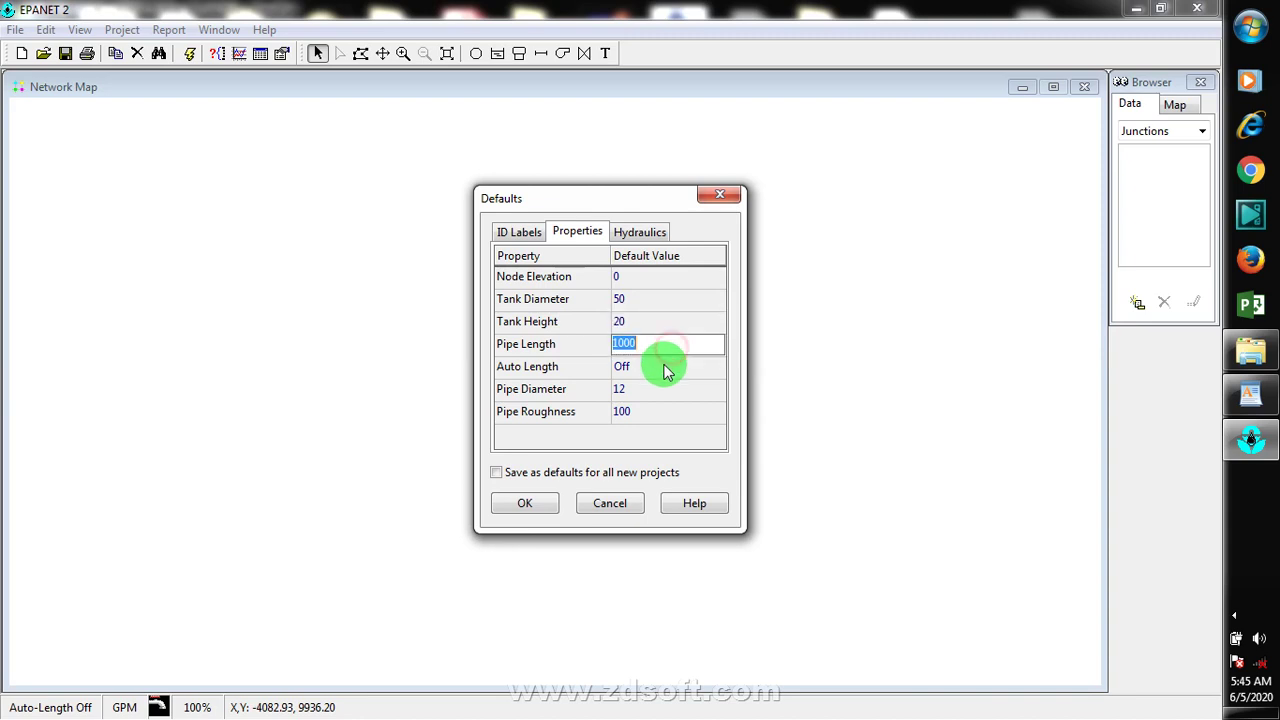
{"action": "left_click", "coordinate": [660, 368]}
{"action": "left_click", "coordinate": [659, 389]}
{"action": "left_click", "coordinate": [656, 413]}
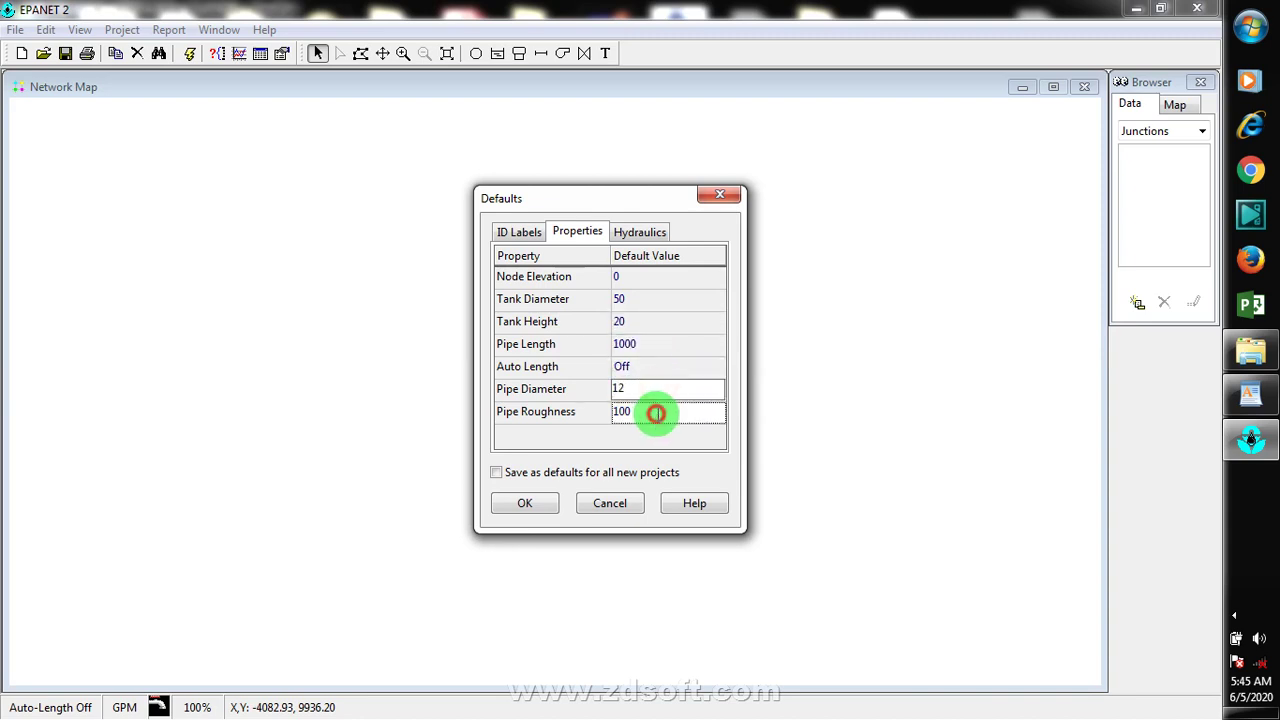
Step: Examine the tank diameter, tank height and pipe length defaults and the Auto Length options, keeping Off
{"action": "left_click", "coordinate": [646, 302]}
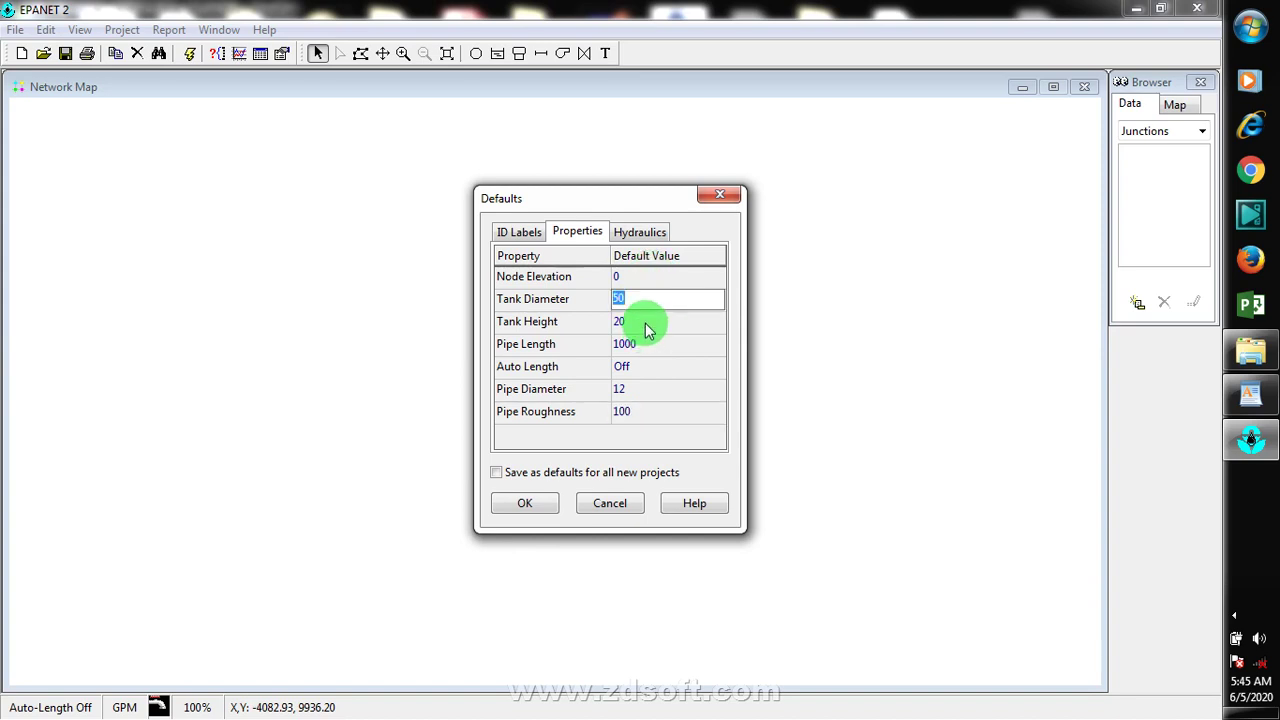
{"action": "left_click", "coordinate": [645, 325]}
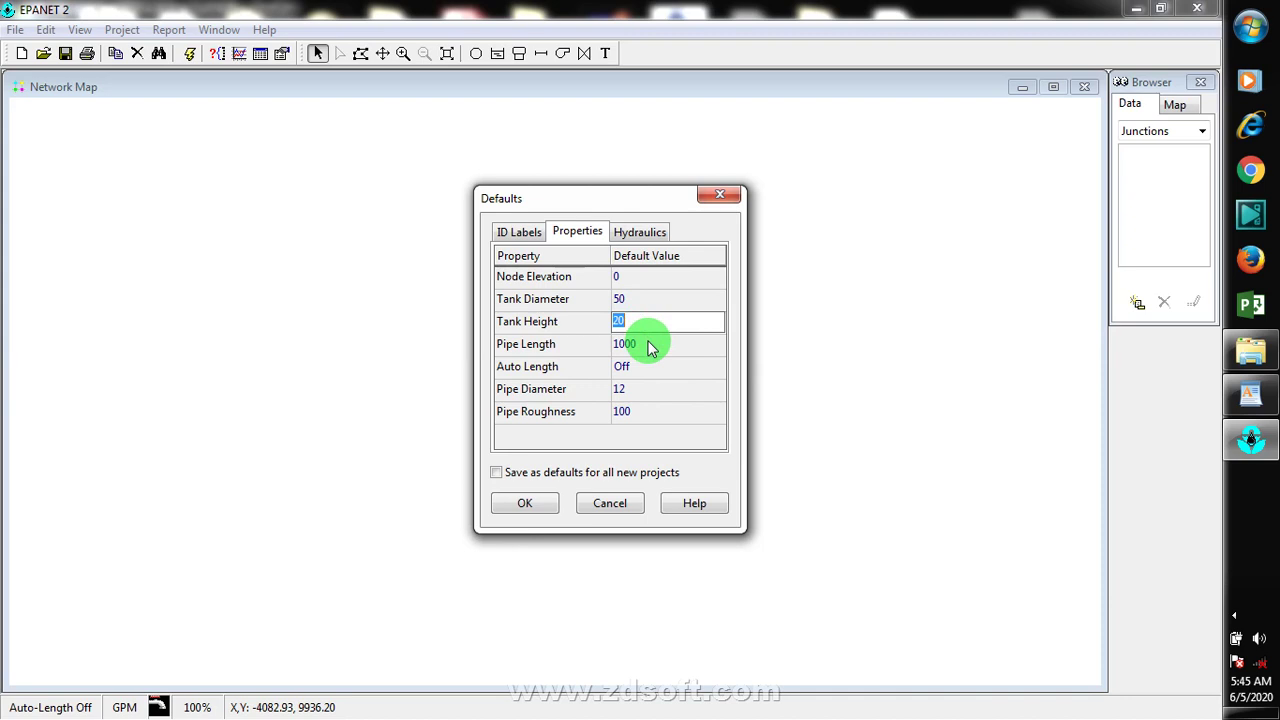
{"action": "left_click", "coordinate": [648, 345]}
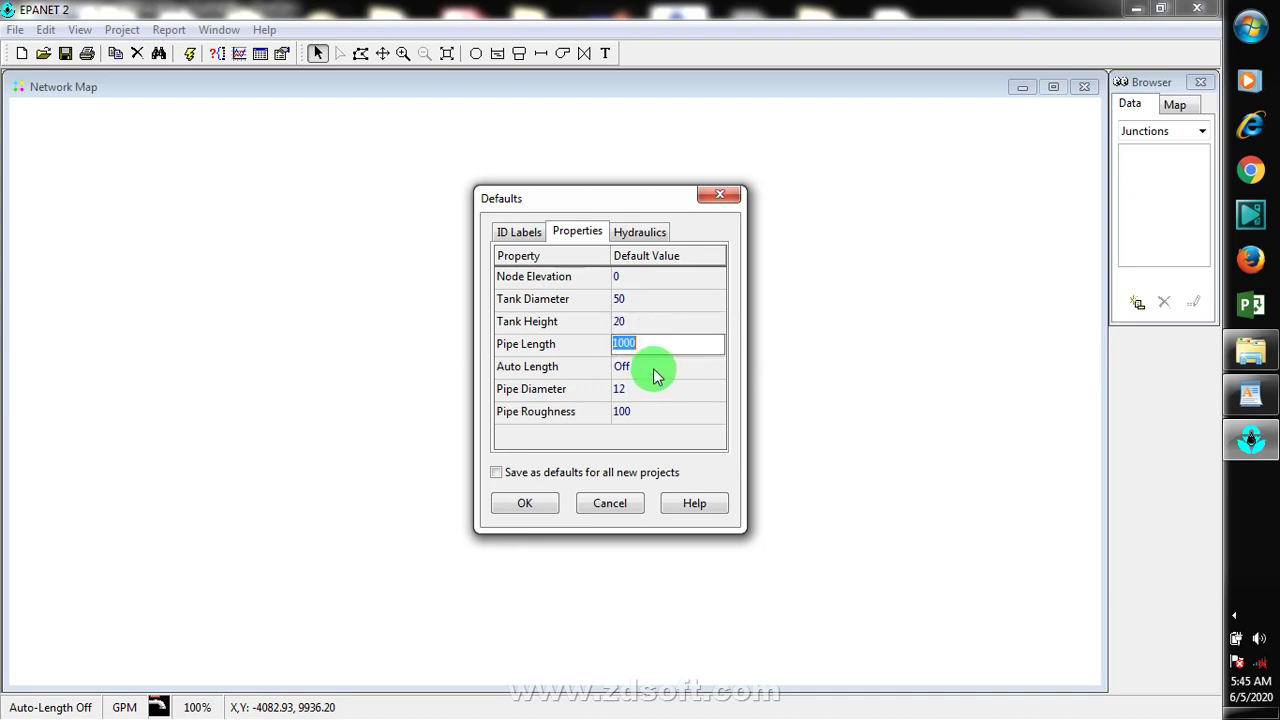
{"action": "left_click", "coordinate": [652, 369]}
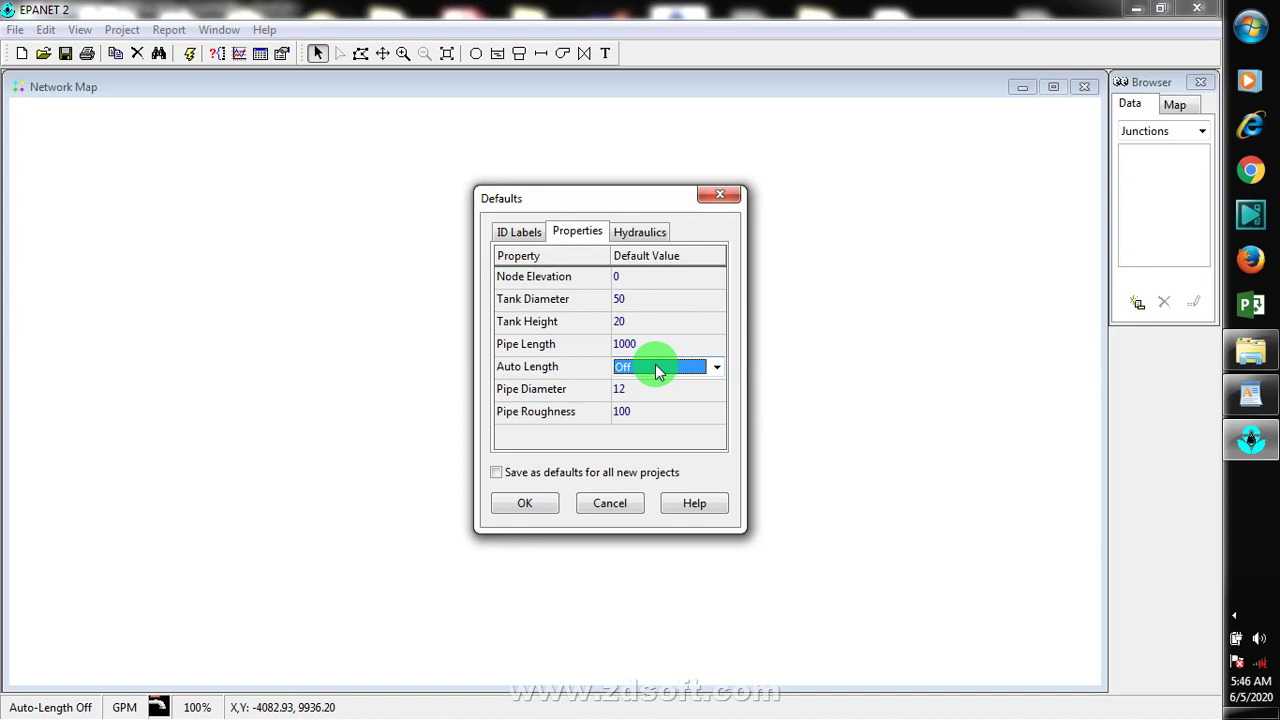
{"action": "left_click", "coordinate": [658, 370]}
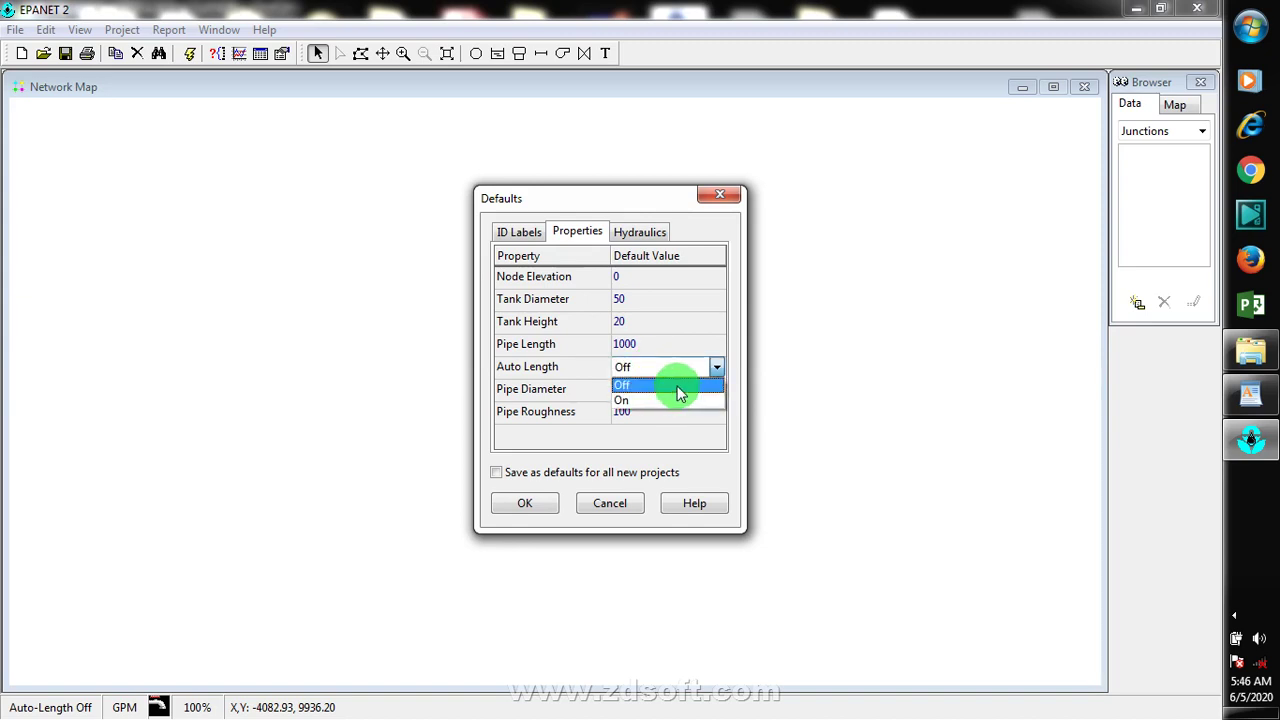
{"action": "left_click", "coordinate": [676, 386]}
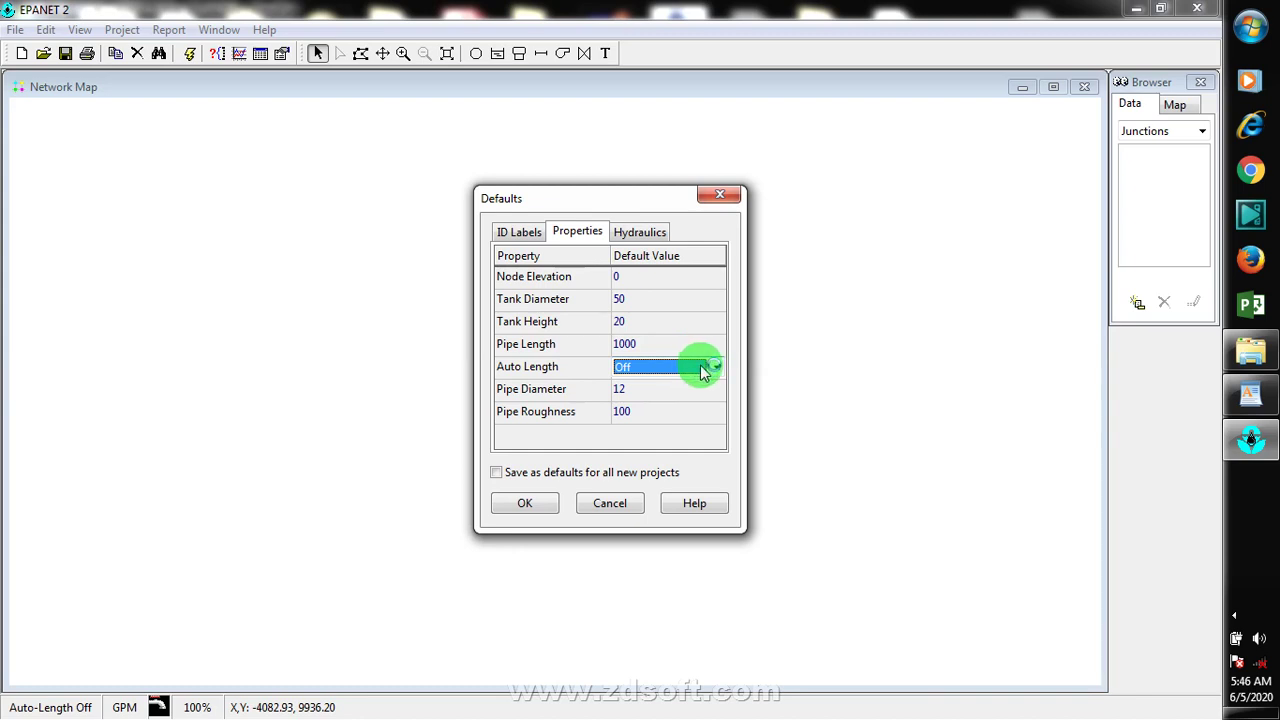
Step: Examine the default pipe diameter and pipe roughness properties
{"action": "left_click", "coordinate": [667, 412]}
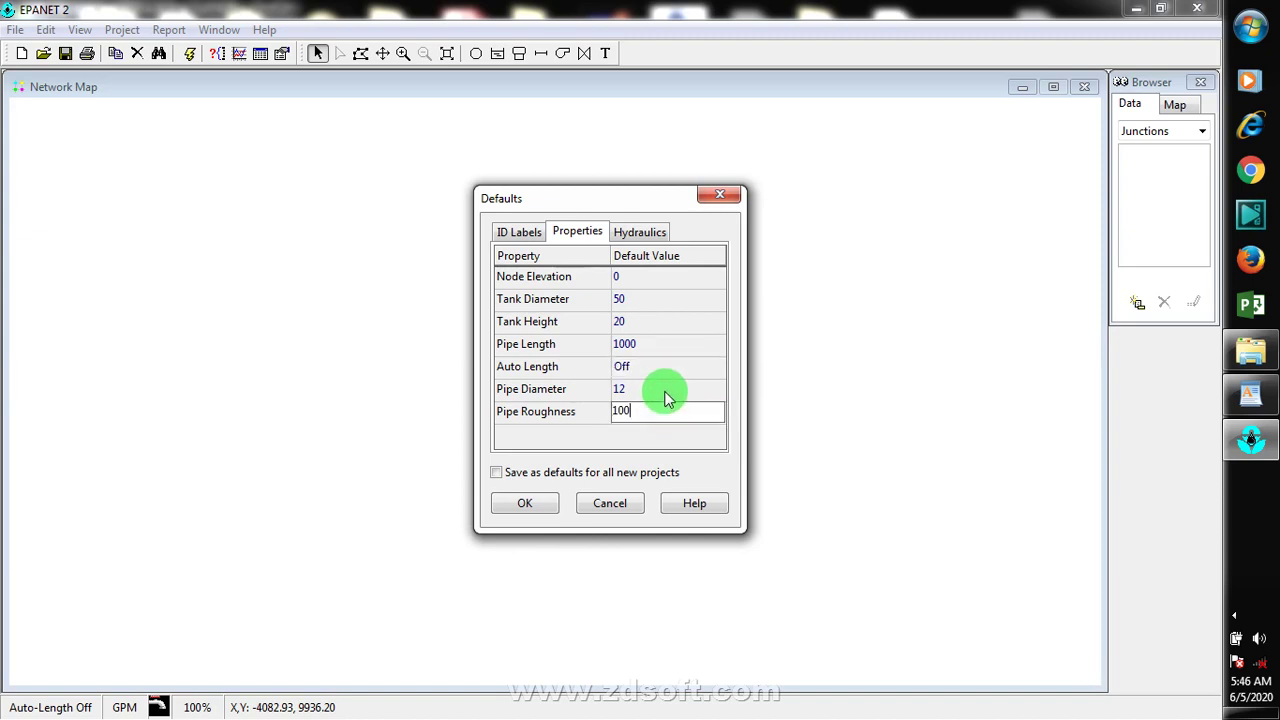
{"action": "left_click", "coordinate": [663, 388]}
{"action": "left_click", "coordinate": [658, 409]}
{"action": "left_click", "coordinate": [654, 384]}
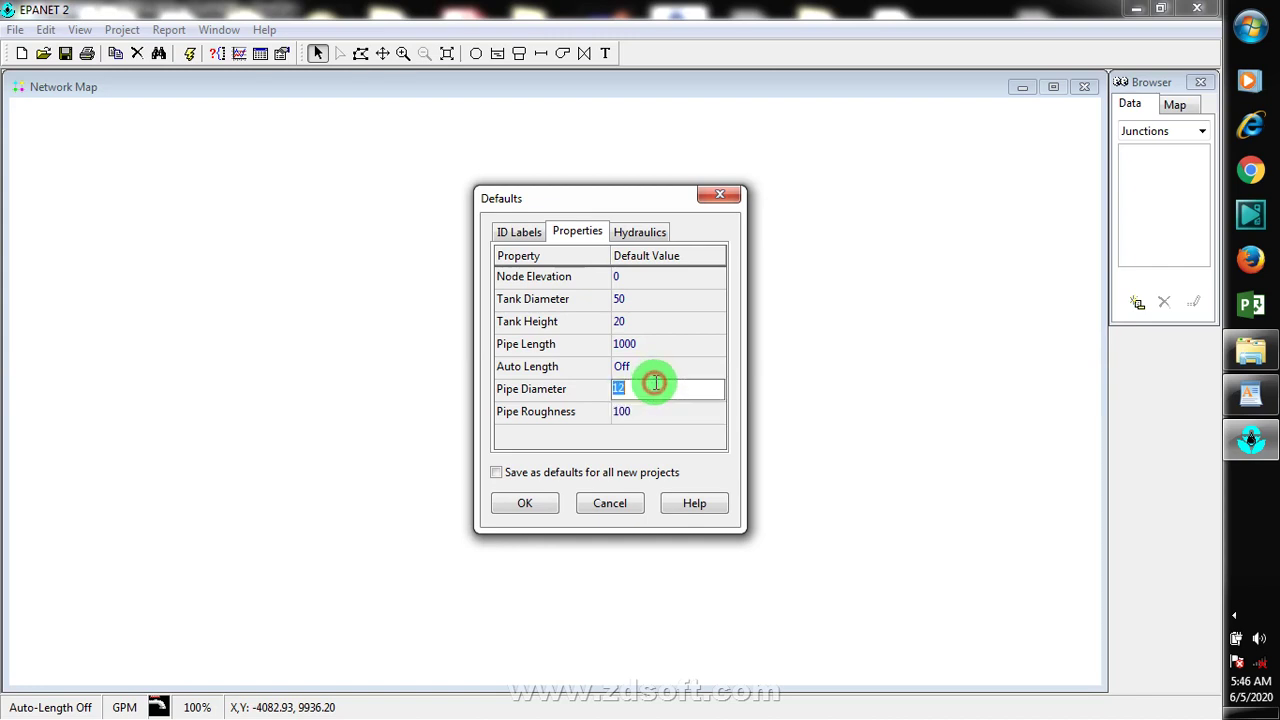
Step: Review the default node elevation, tank dimensions, pipe length, Auto Length, pipe diameter and pipe roughness again
{"action": "left_click", "coordinate": [658, 299]}
{"action": "left_click", "coordinate": [651, 321]}
{"action": "left_click", "coordinate": [651, 278]}
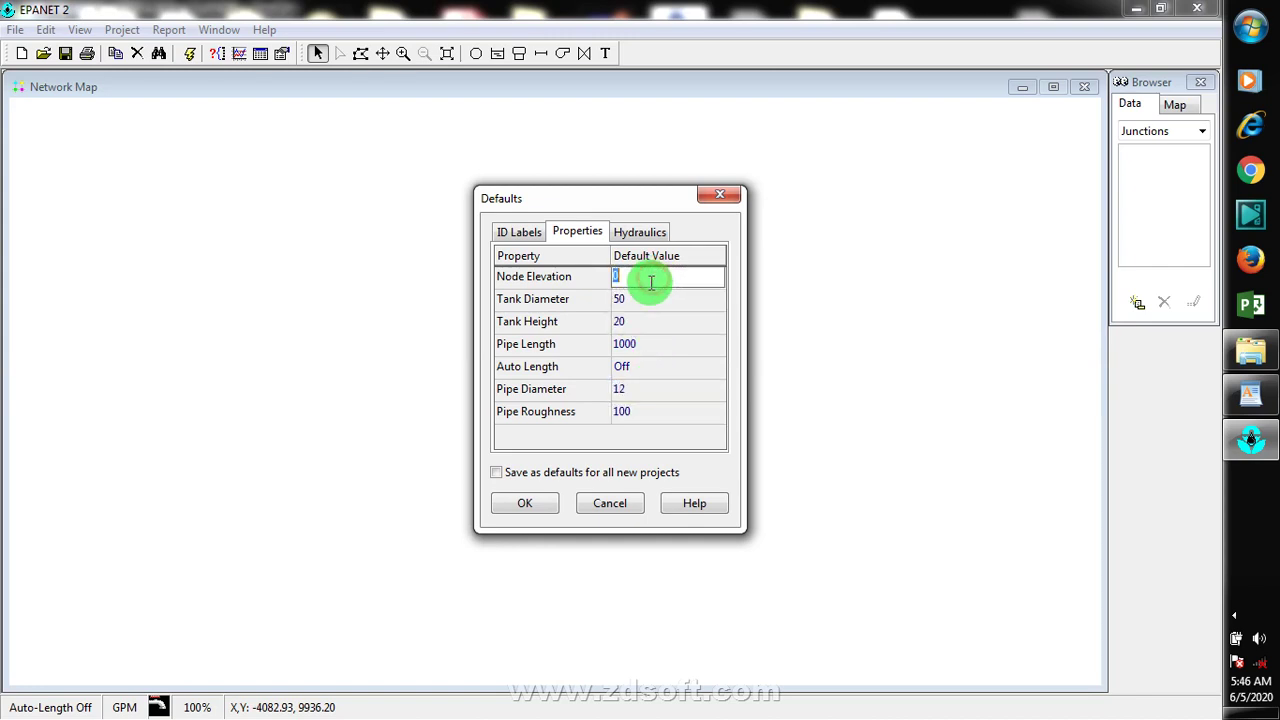
{"action": "left_click", "coordinate": [651, 297]}
{"action": "left_click", "coordinate": [649, 324]}
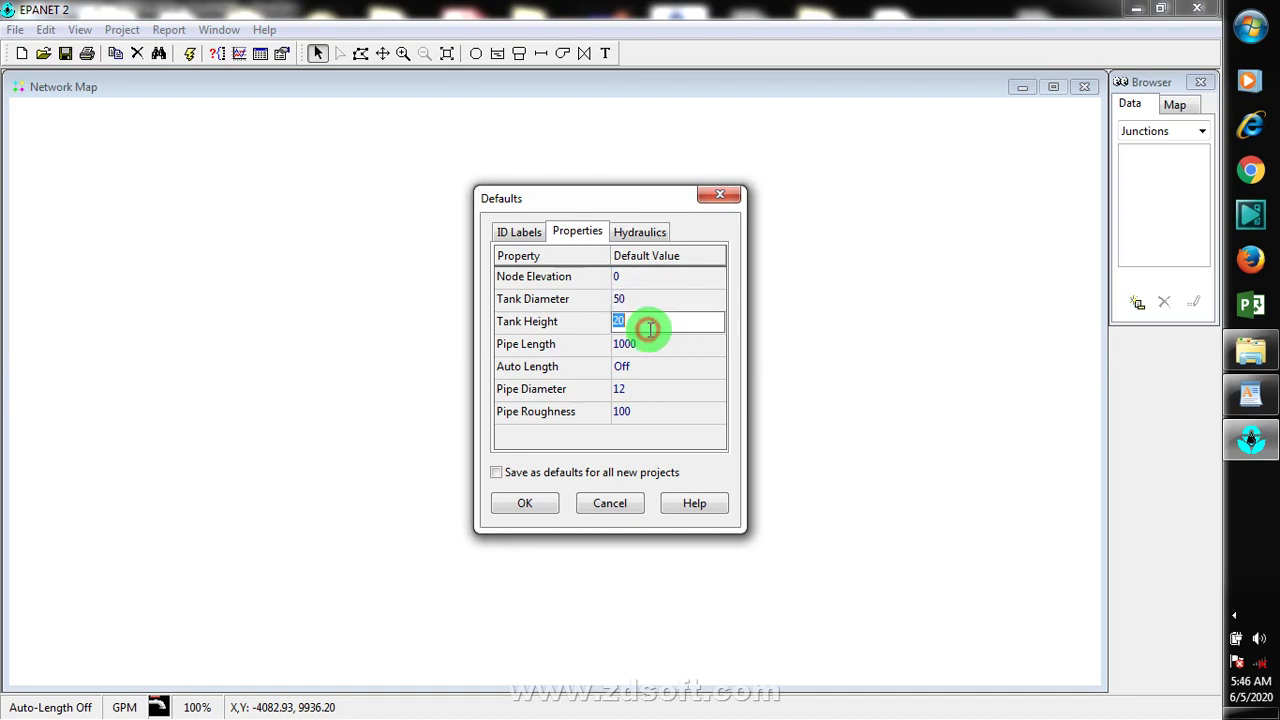
{"action": "left_click", "coordinate": [654, 346]}
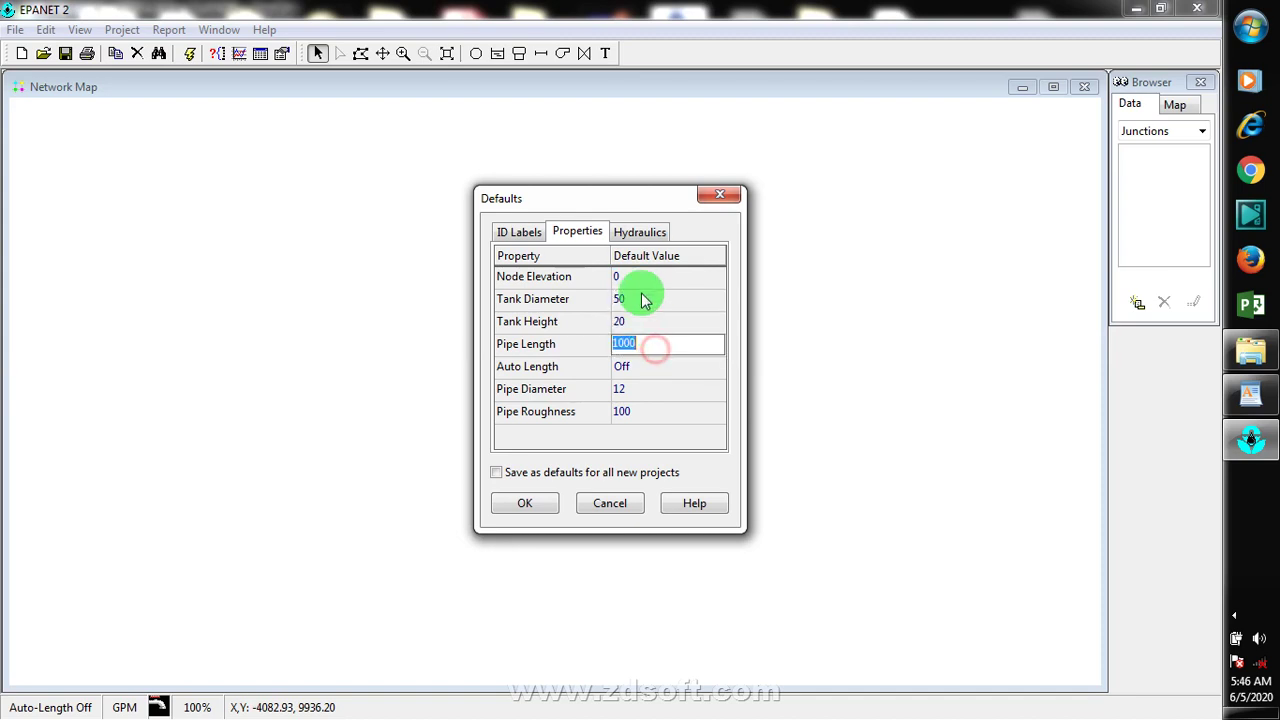
{"action": "left_click", "coordinate": [674, 367]}
{"action": "left_click", "coordinate": [668, 393]}
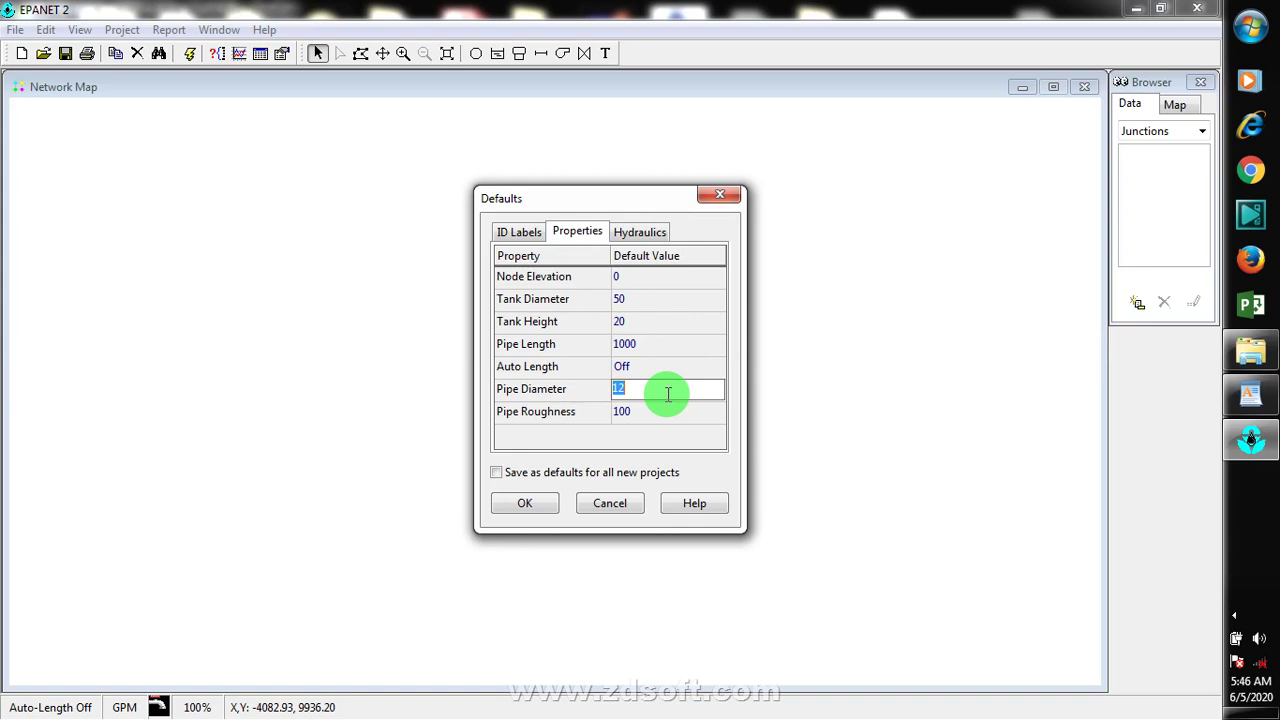
{"action": "left_click", "coordinate": [690, 412]}
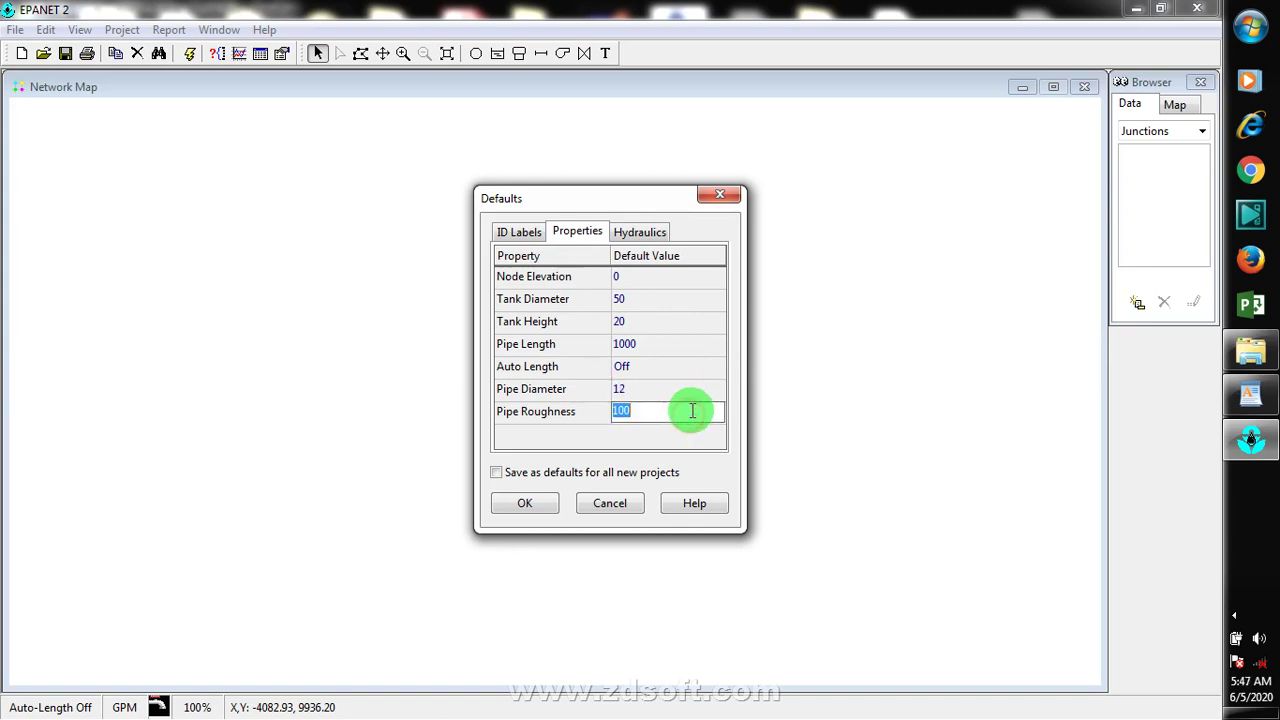
Step: Open the hydraulics defaults and examine the available flow units
{"action": "left_click", "coordinate": [648, 238]}
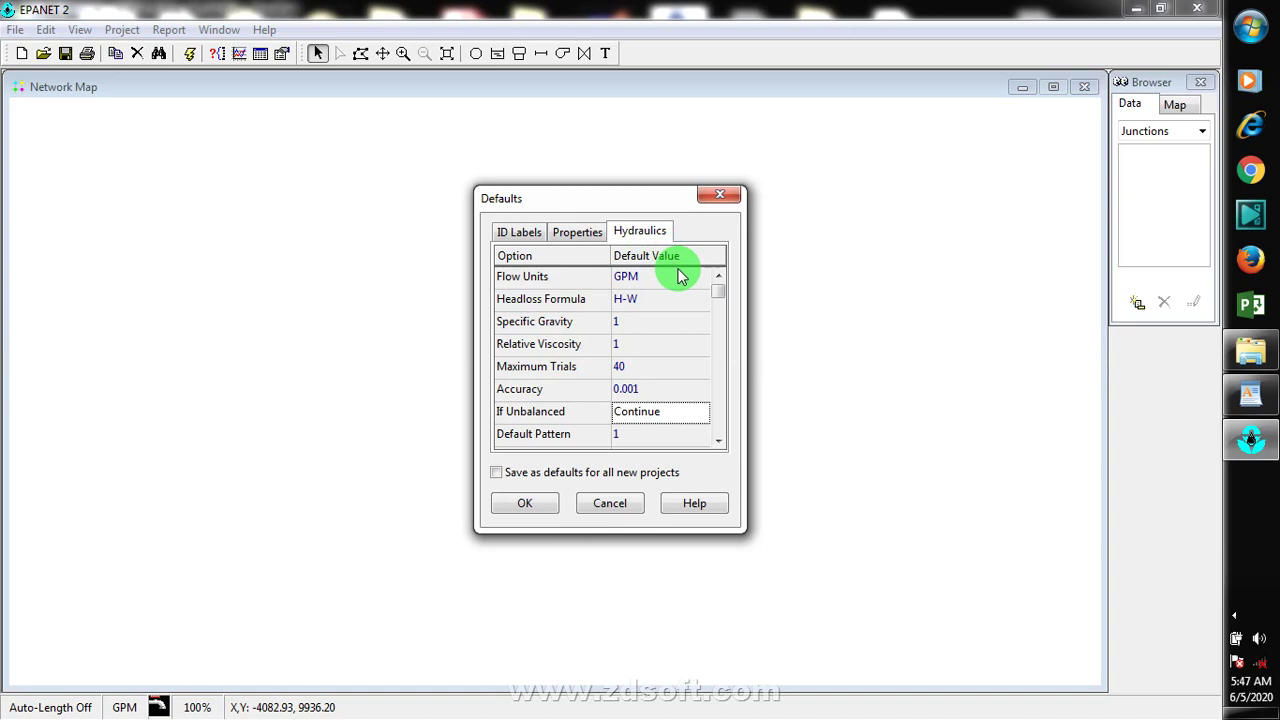
{"action": "left_click", "coordinate": [680, 278]}
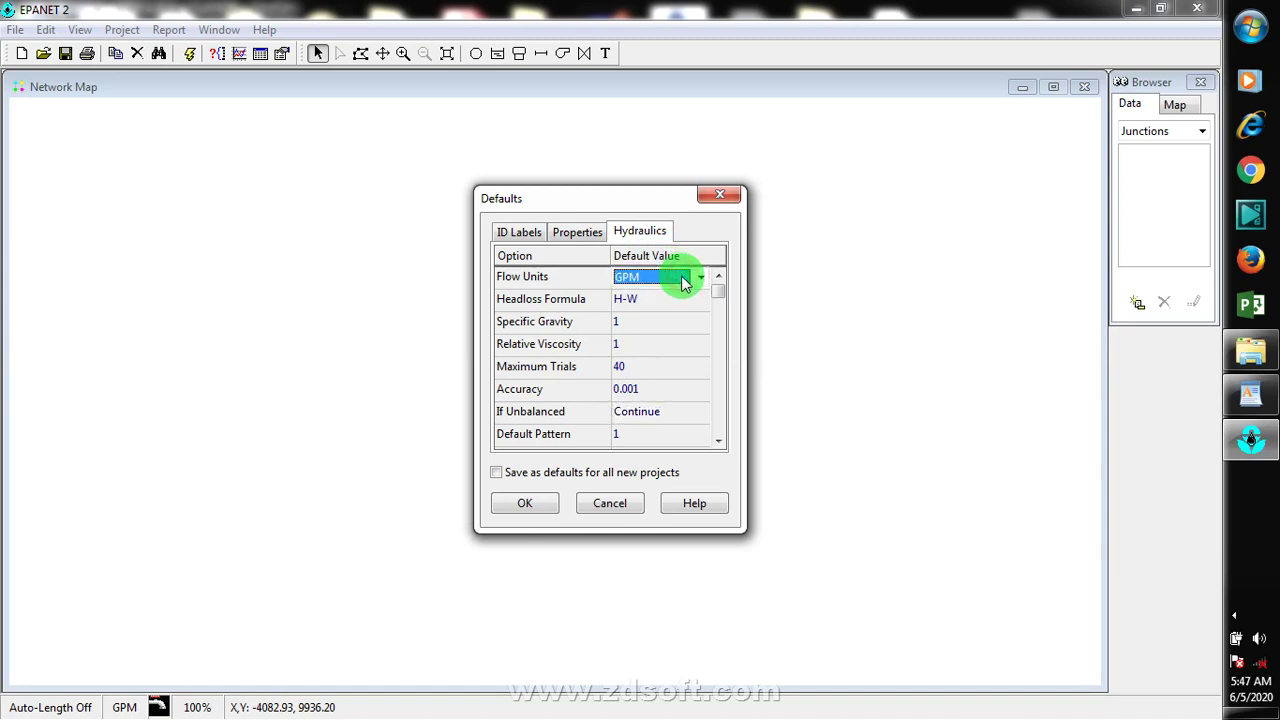
{"action": "left_click", "coordinate": [697, 279]}
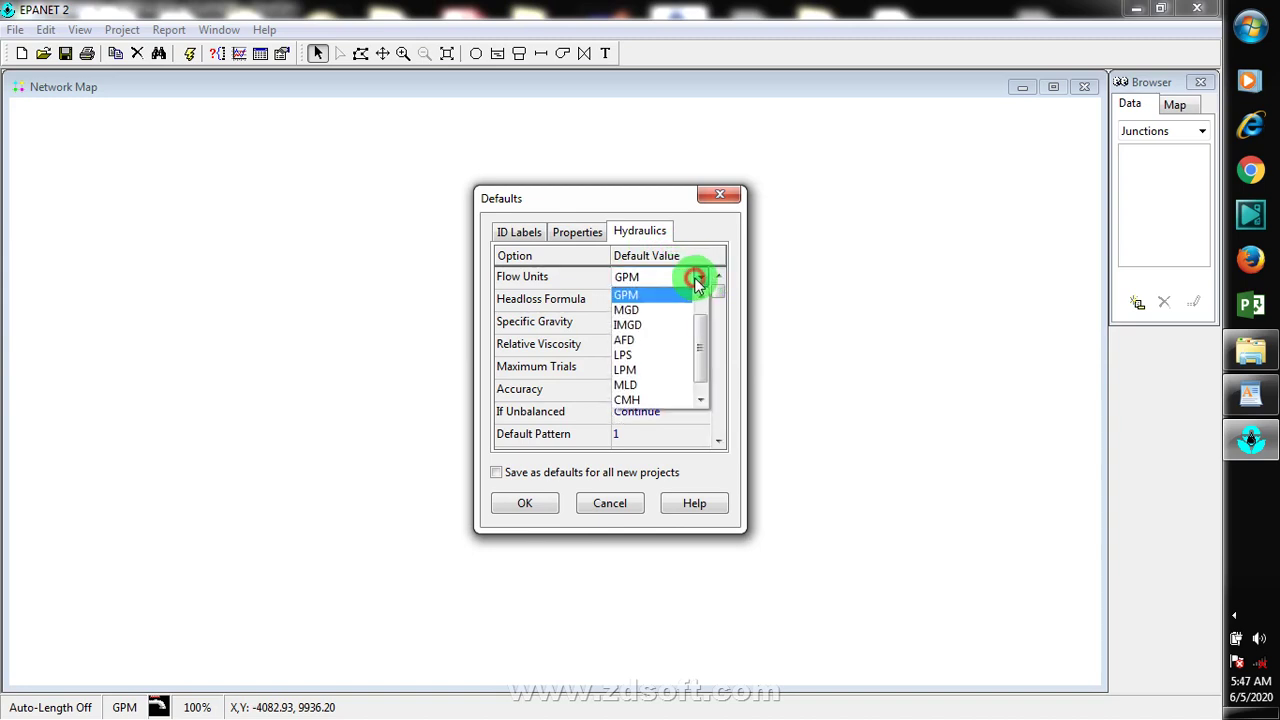
{"action": "left_click", "coordinate": [697, 283]}
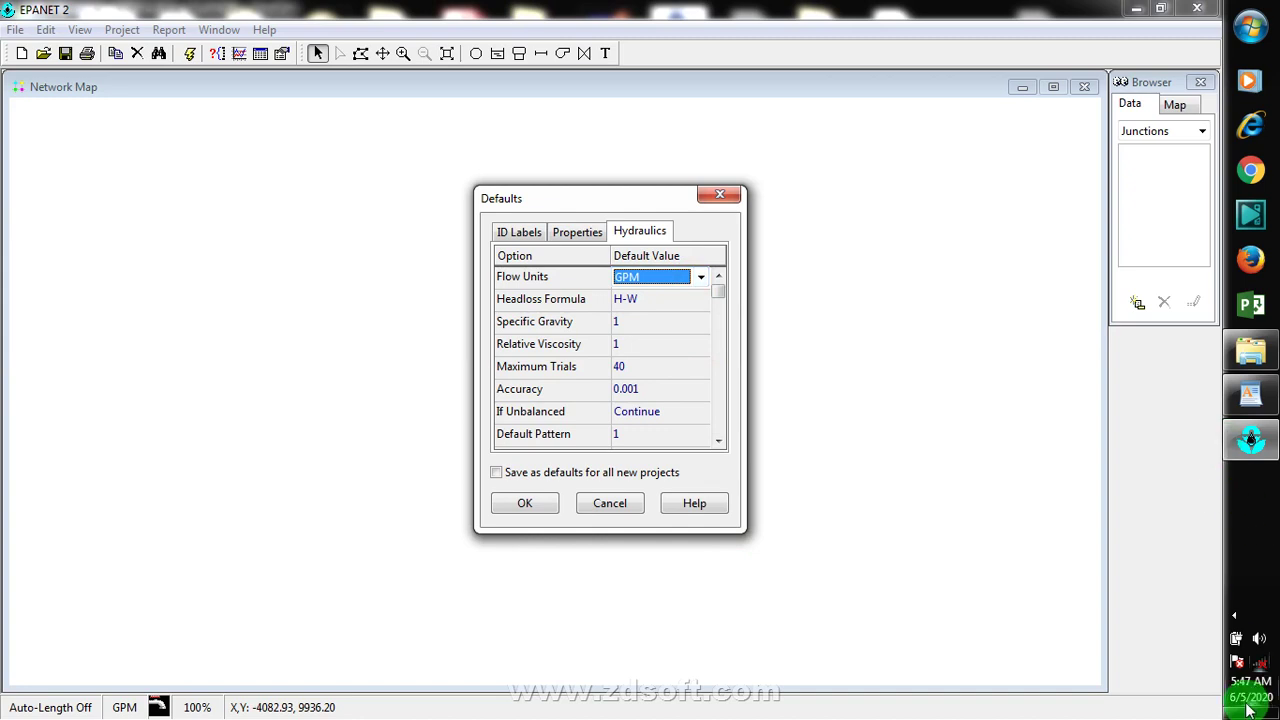
{"action": "left_click", "coordinate": [1235, 615]}
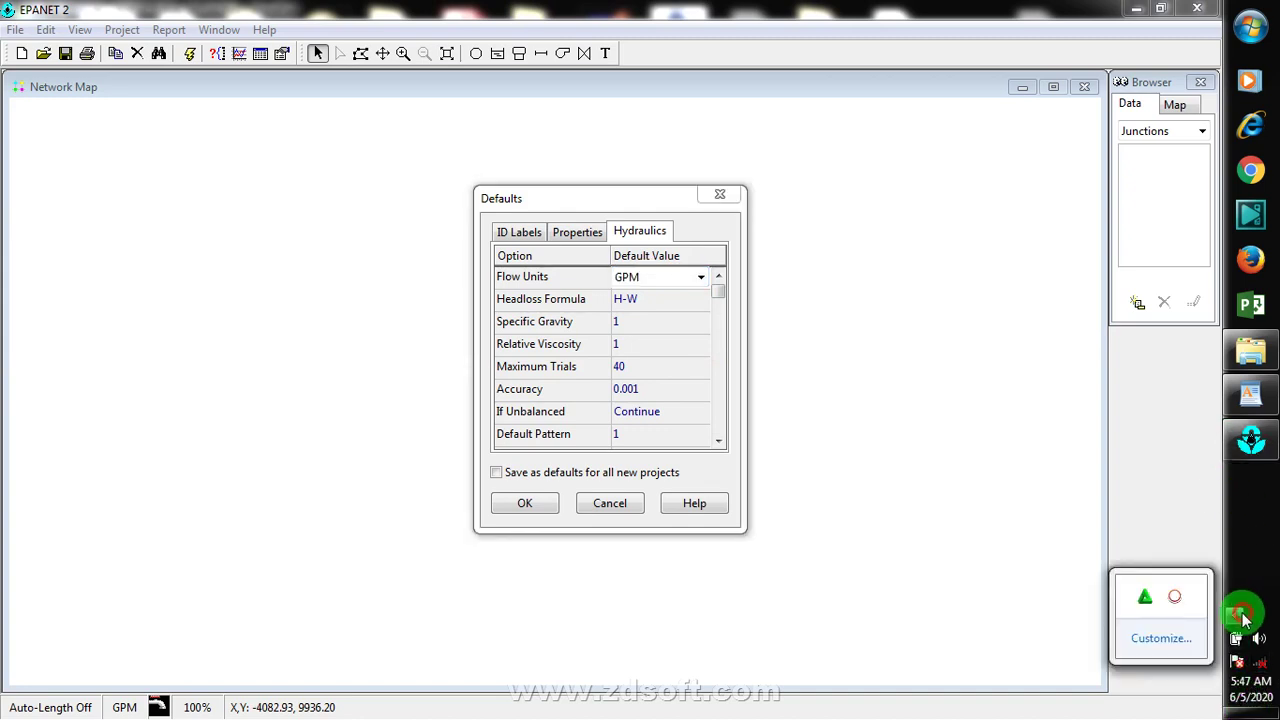
{"action": "right_click", "coordinate": [1180, 598]}
{"action": "left_click", "coordinate": [1157, 511]}
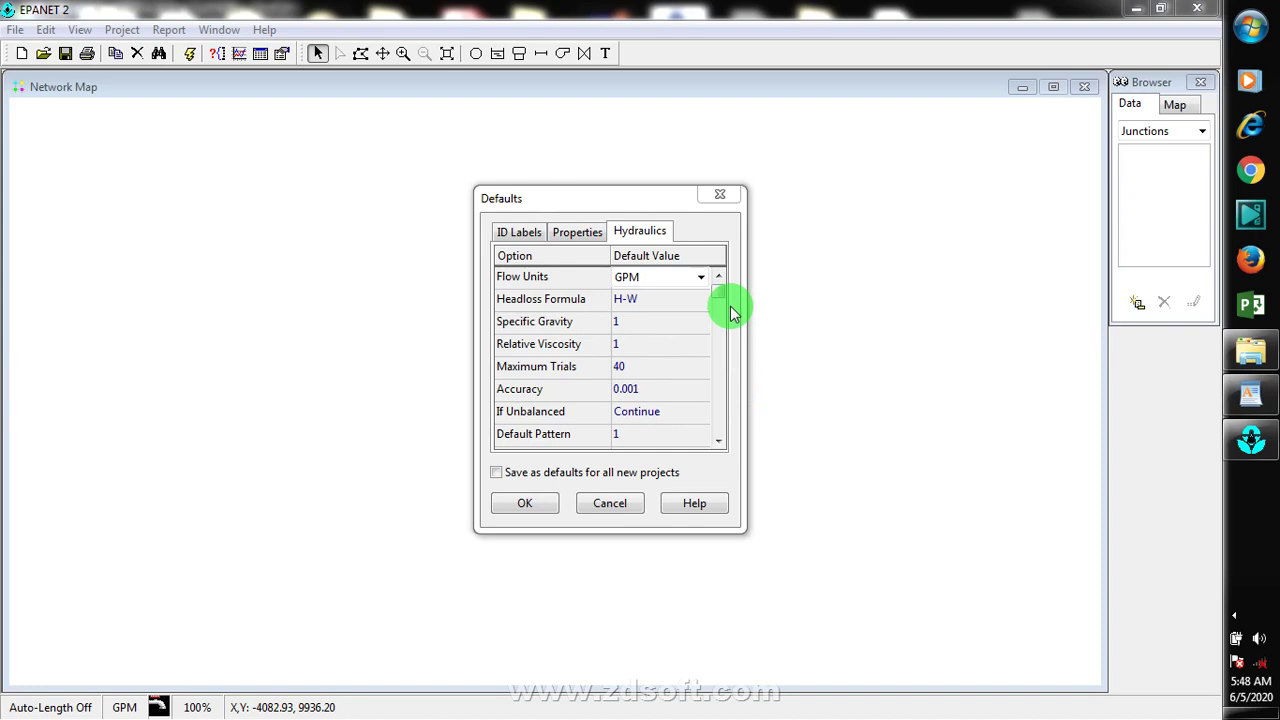
Step: Examine the flow unit options from CFS to CMH in the hydraulics defaults, keeping GPM
{"action": "left_click", "coordinate": [701, 278]}
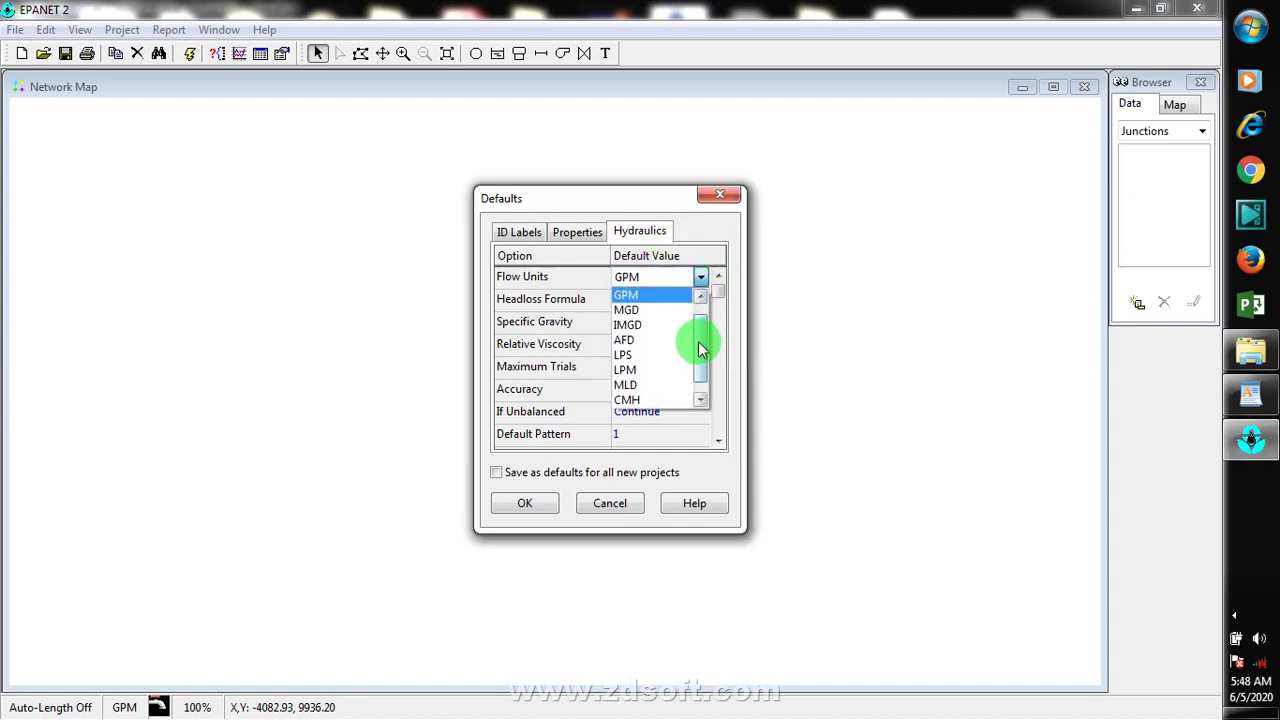
{"action": "left_click_drag", "start_coordinate": [700, 343], "coordinate": [695, 318]}
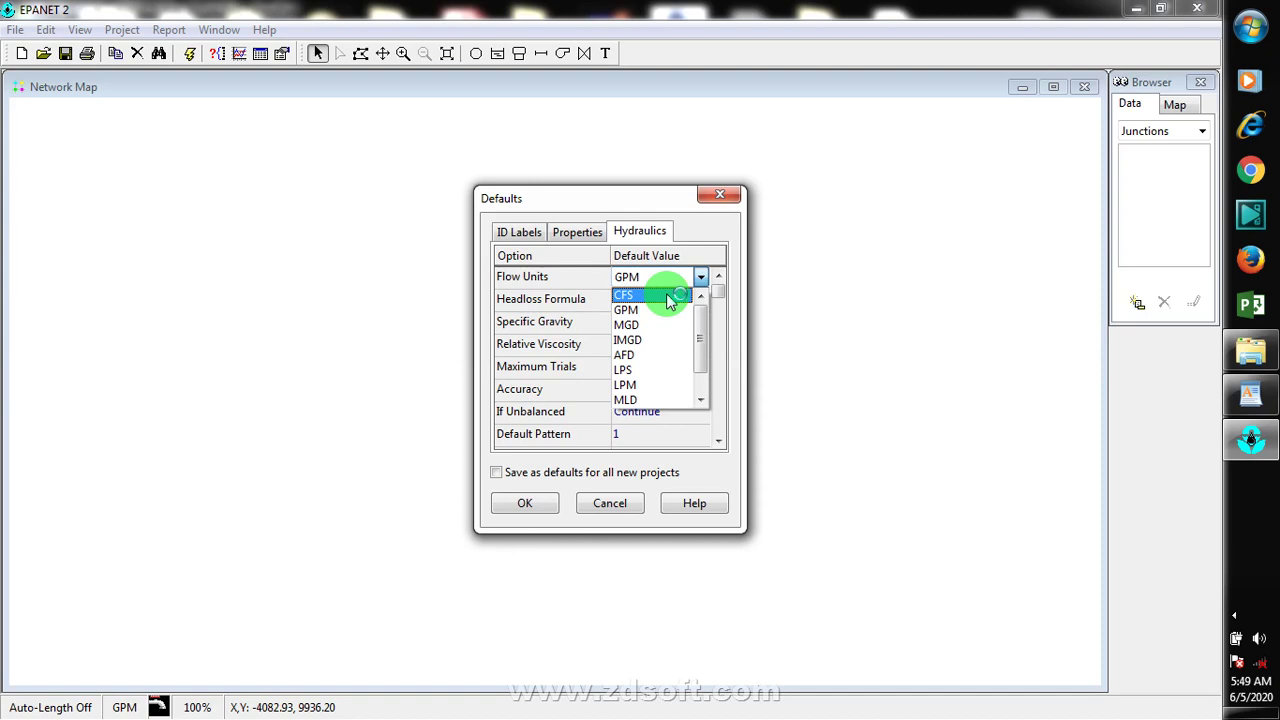
{"action": "mouse_move", "coordinate": [703, 357]}
{"action": "left_mouse_down"}
{"action": "mouse_move", "coordinate": [703, 346]}
{"action": "mouse_move", "coordinate": [703, 371]}
{"action": "mouse_move", "coordinate": [700, 332]}
{"action": "left_mouse_up"}
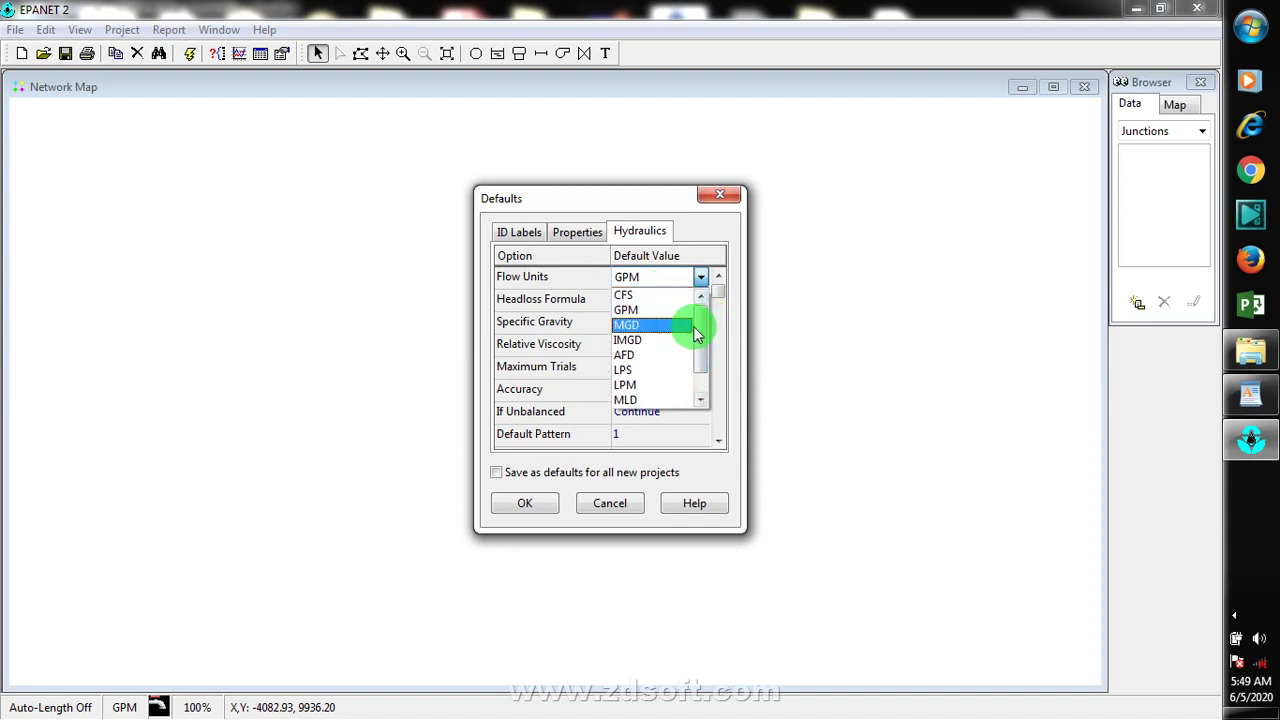
{"action": "left_click", "coordinate": [701, 278]}
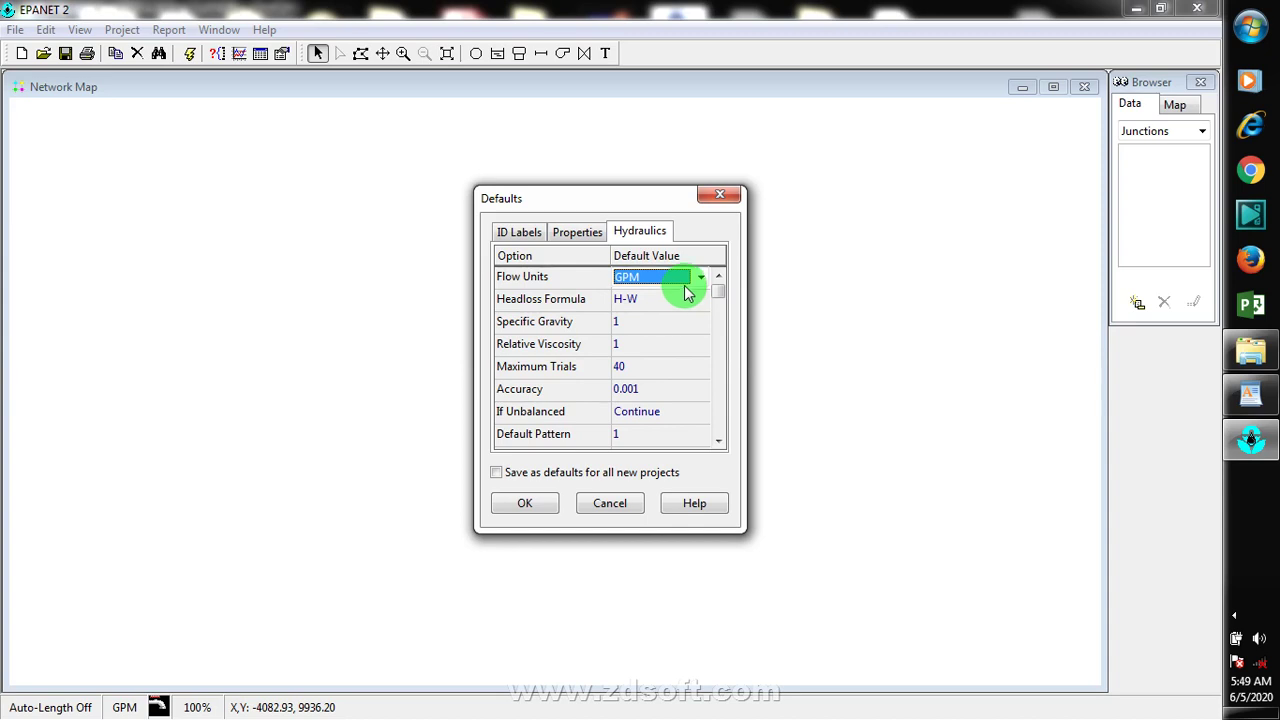
{"action": "left_click", "coordinate": [700, 278]}
{"action": "left_click", "coordinate": [700, 279]}
{"action": "left_click", "coordinate": [700, 279]}
{"action": "left_click", "coordinate": [700, 279]}
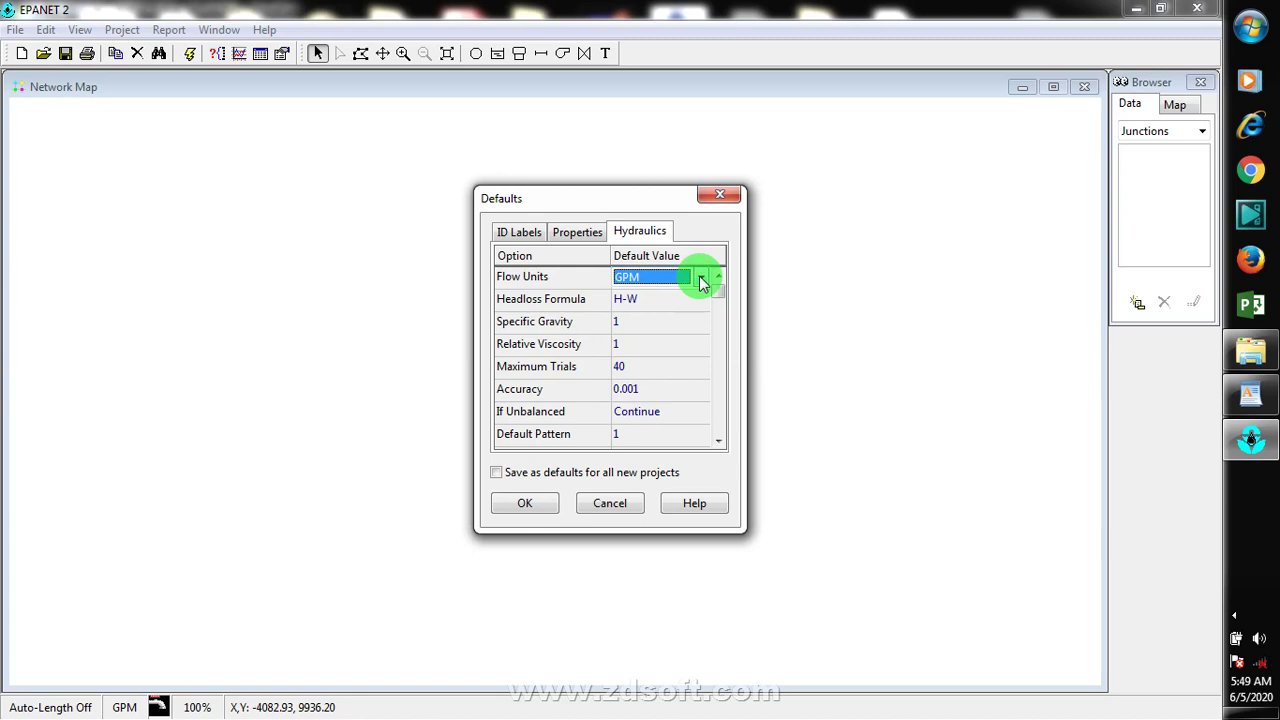
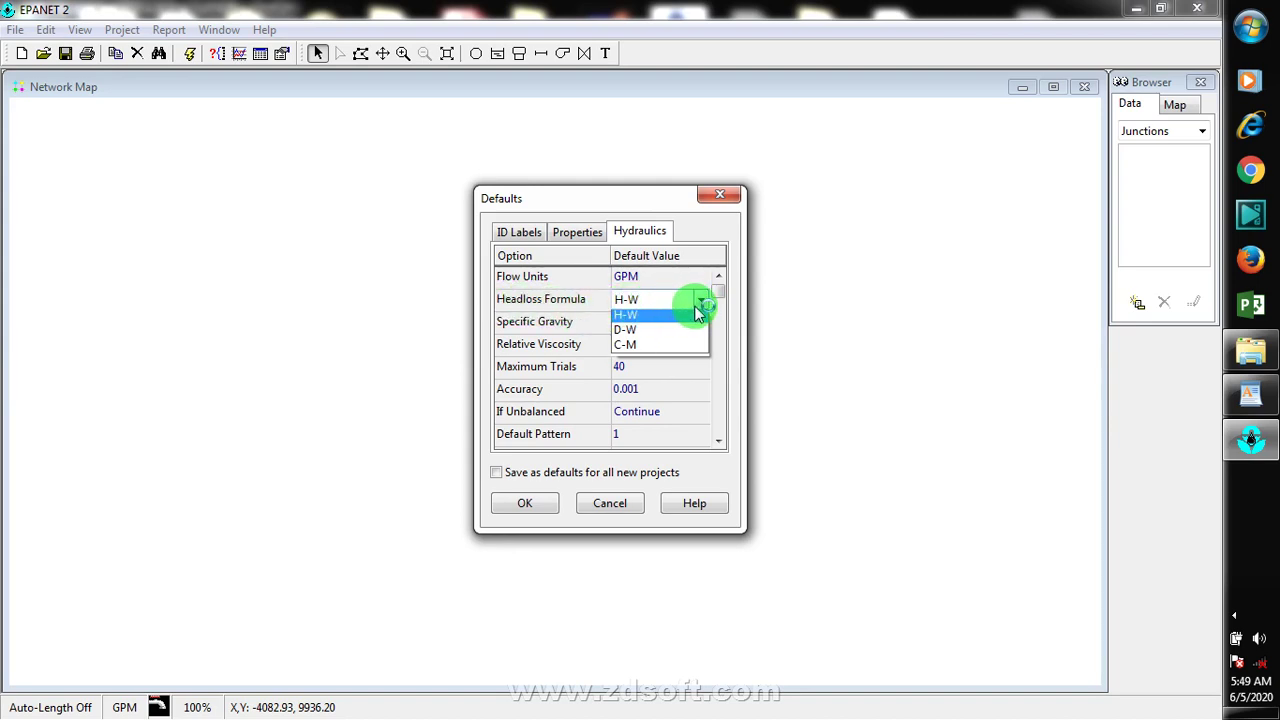
{"action": "left_click", "coordinate": [1237, 627]}
{"action": "right_click", "coordinate": [1172, 598]}
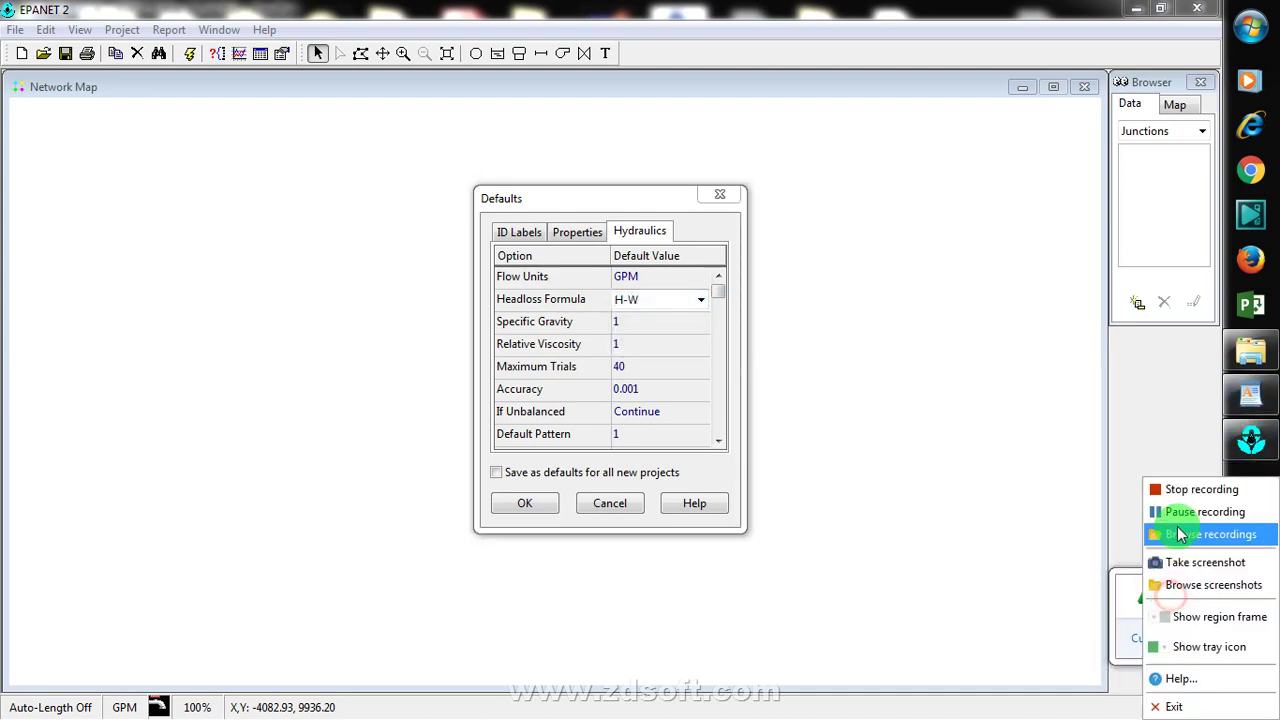
{"action": "left_click", "coordinate": [1180, 512]}
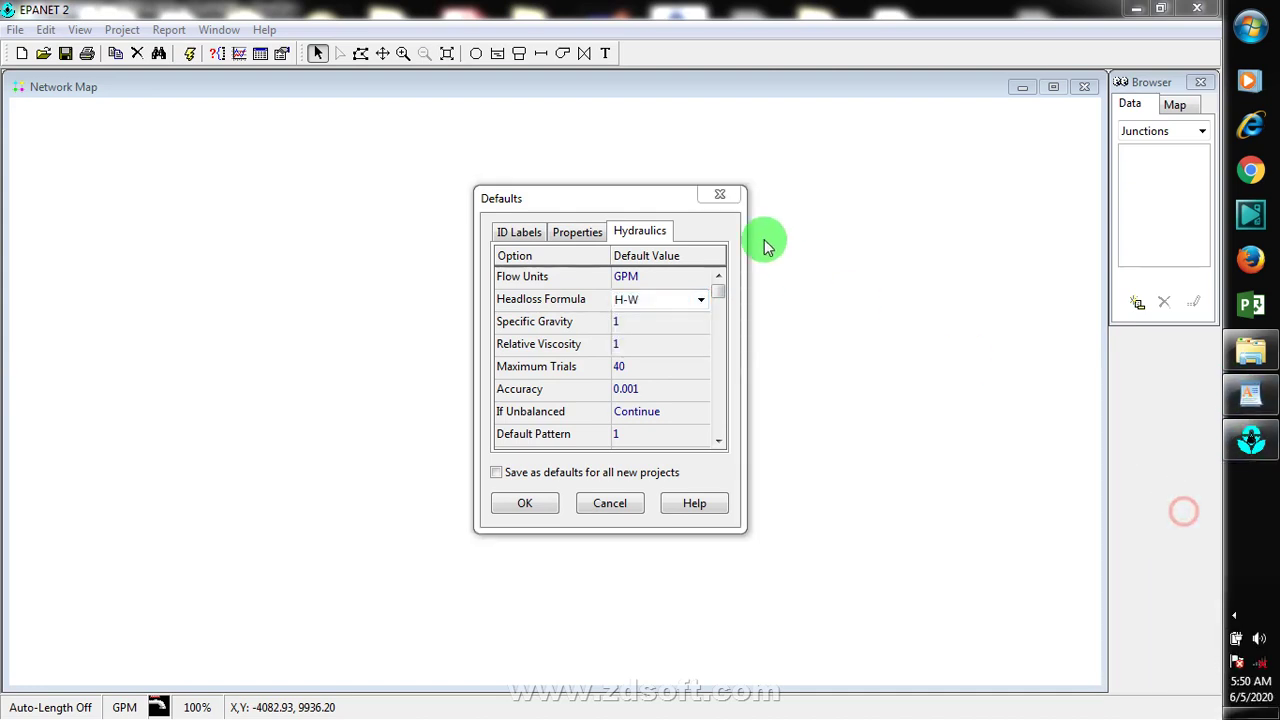
Step: Examine the headloss formula options, keeping H-W, and the specific gravity, relative viscosity and maximum trials defaults
{"action": "left_click", "coordinate": [702, 302]}
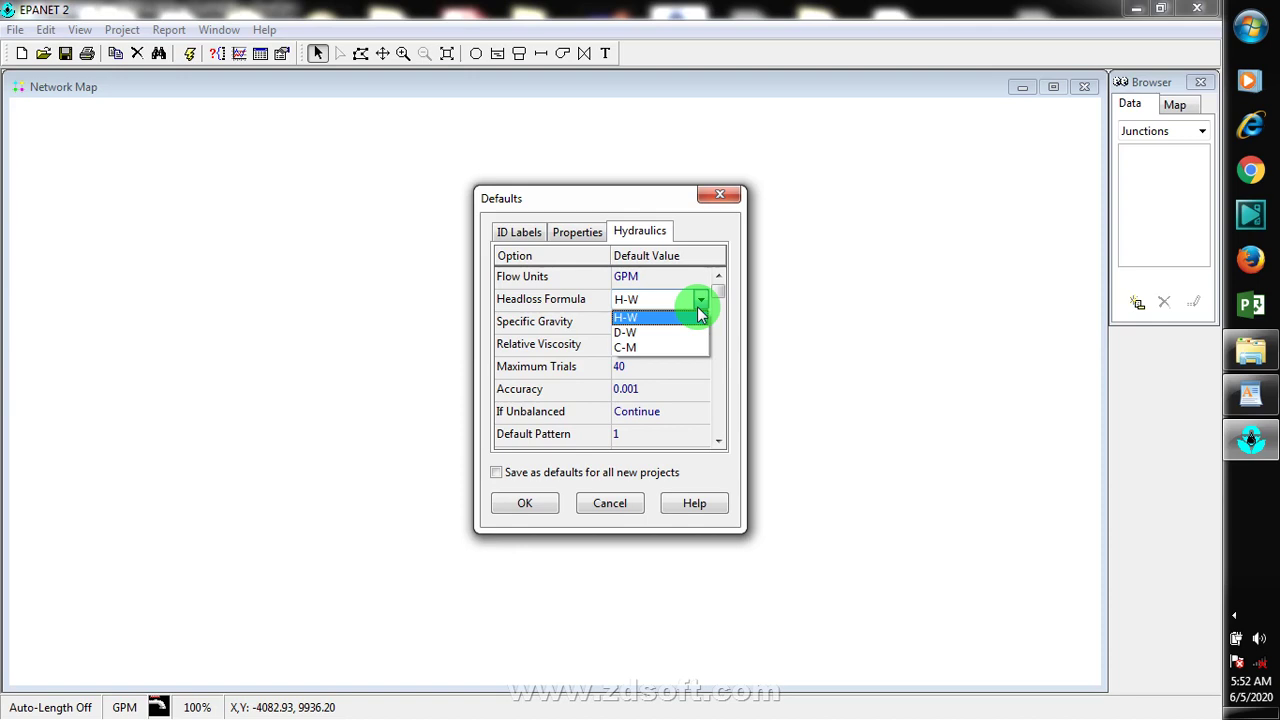
{"action": "left_click", "coordinate": [701, 303]}
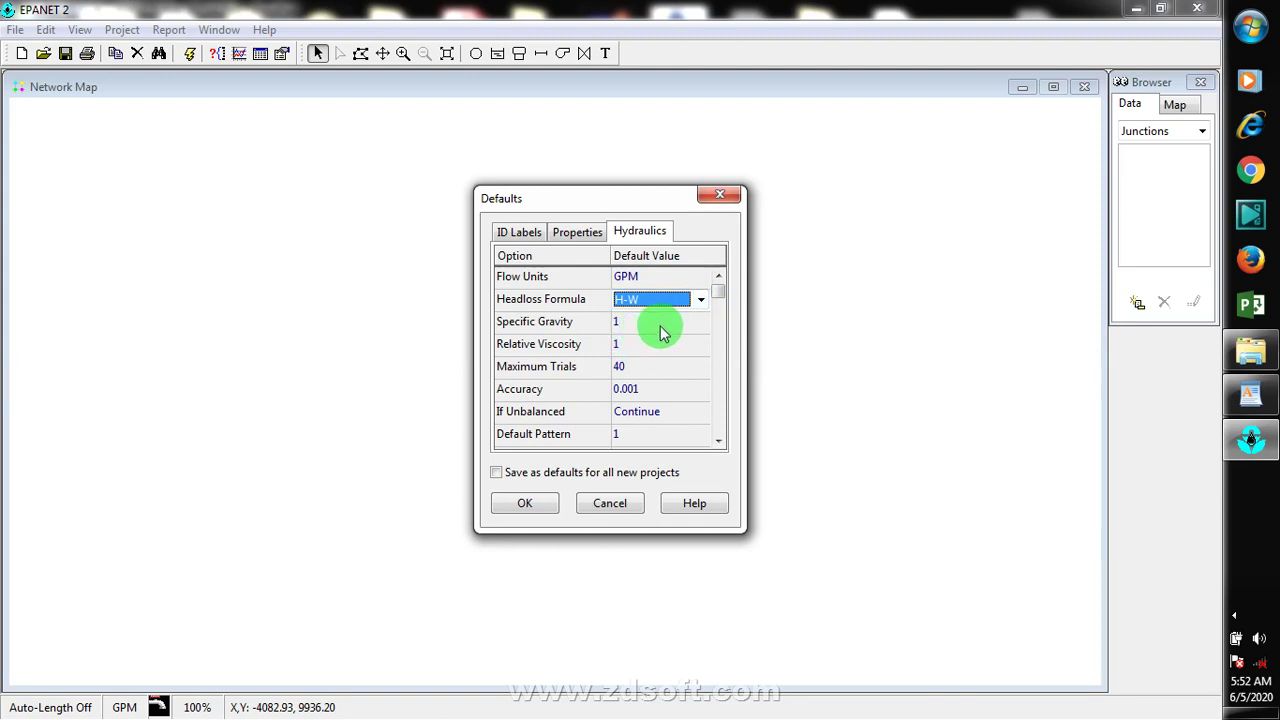
{"action": "left_click", "coordinate": [660, 322]}
{"action": "left_click", "coordinate": [667, 343]}
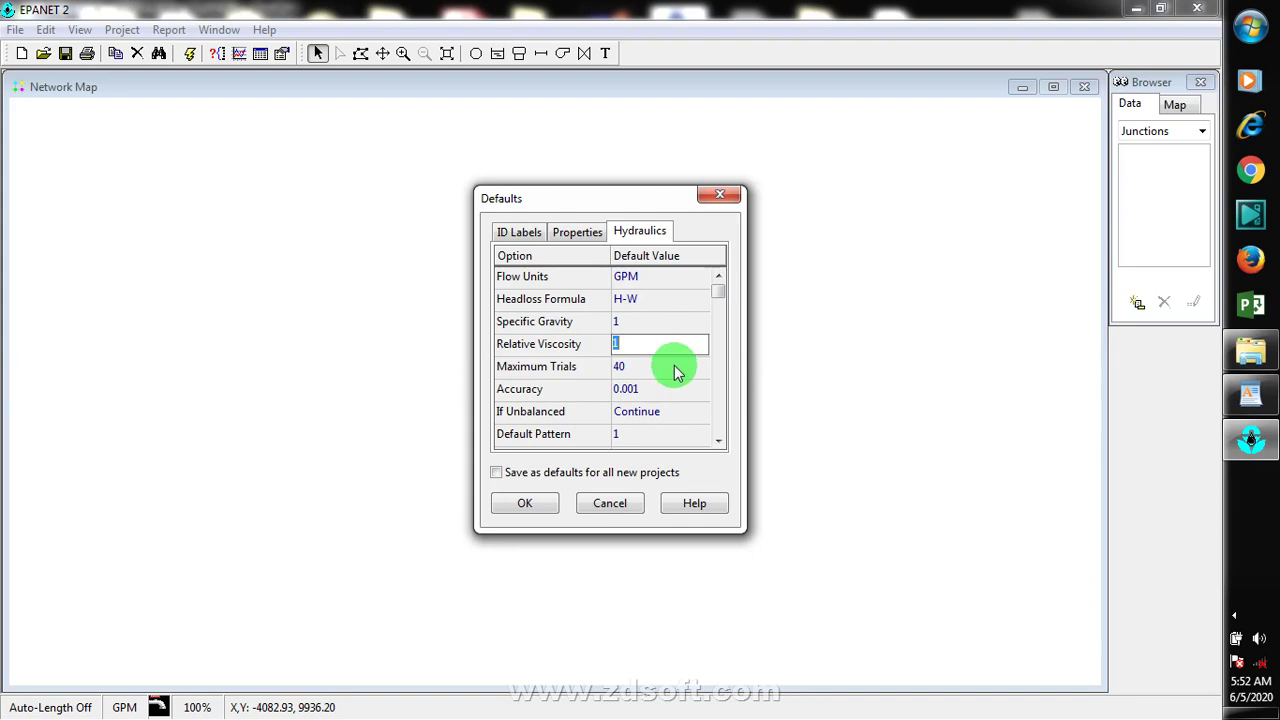
{"action": "left_click", "coordinate": [672, 366]}
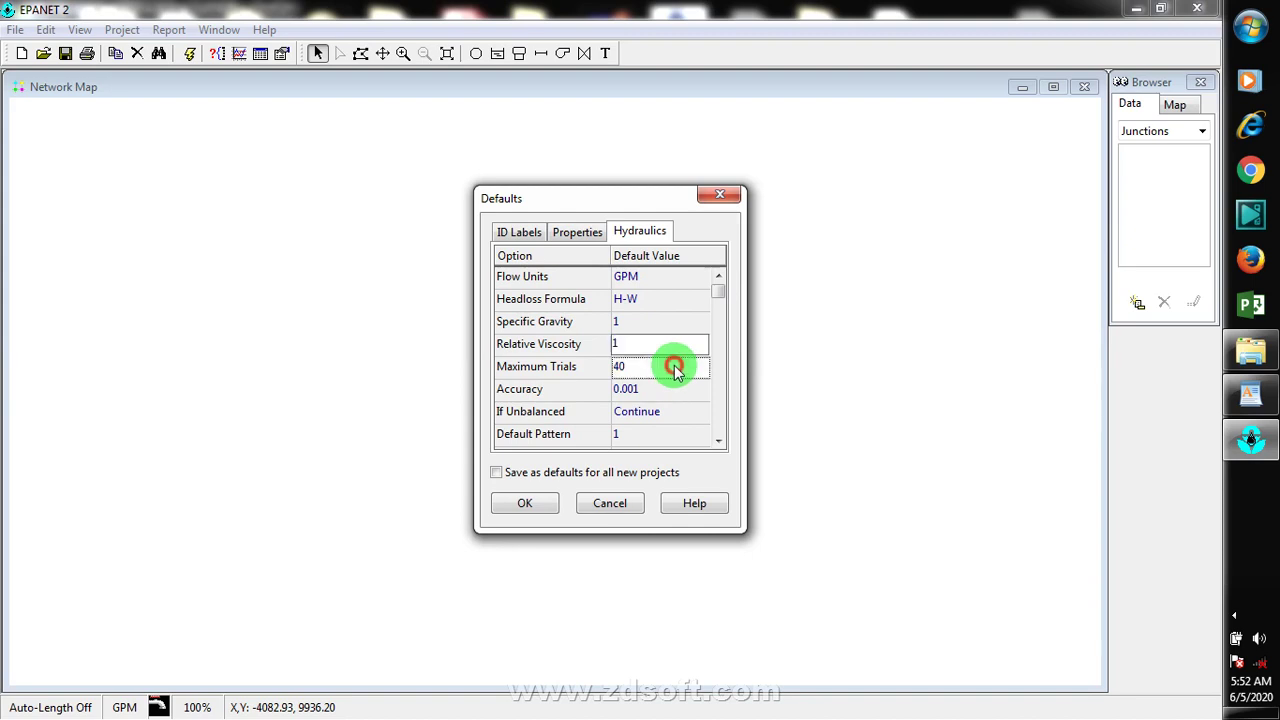
Step: Review the demand multiplier and emitter exponent hydraulics defaults and accept the project defaults
{"action": "left_click", "coordinate": [717, 442]}
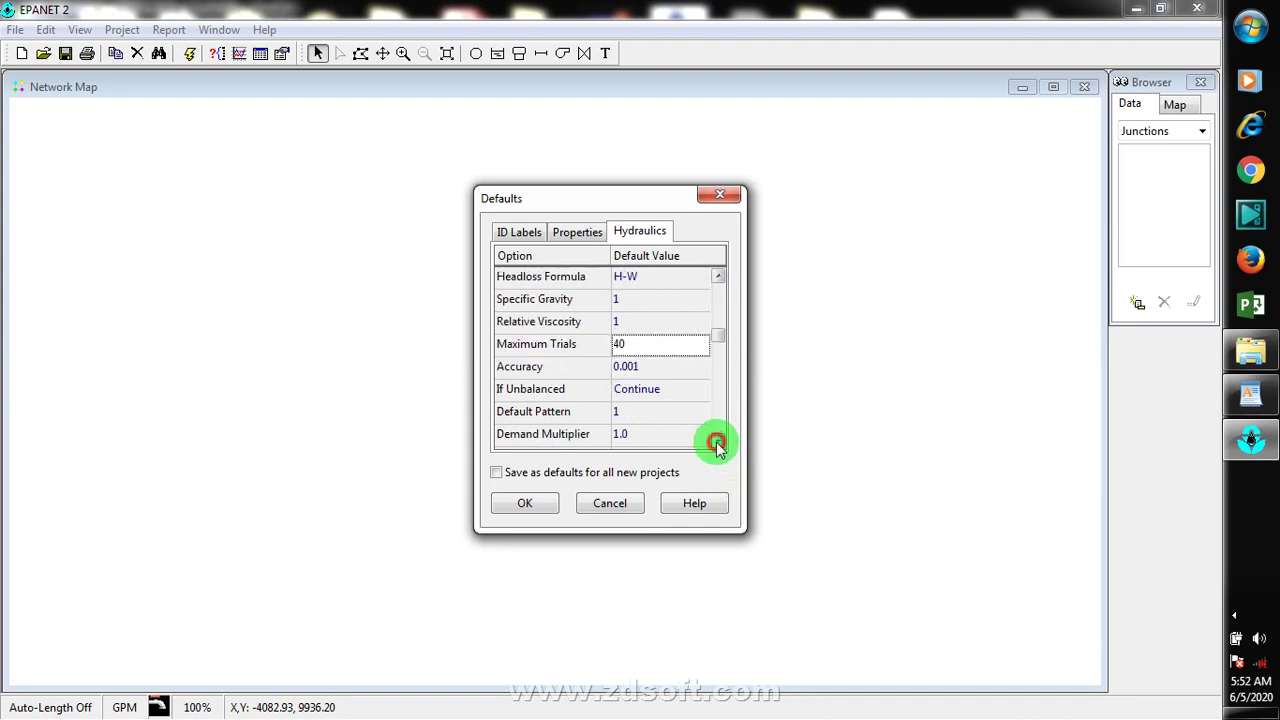
{"action": "left_click", "coordinate": [717, 442]}
{"action": "left_click", "coordinate": [717, 442]}
{"action": "left_click", "coordinate": [717, 442]}
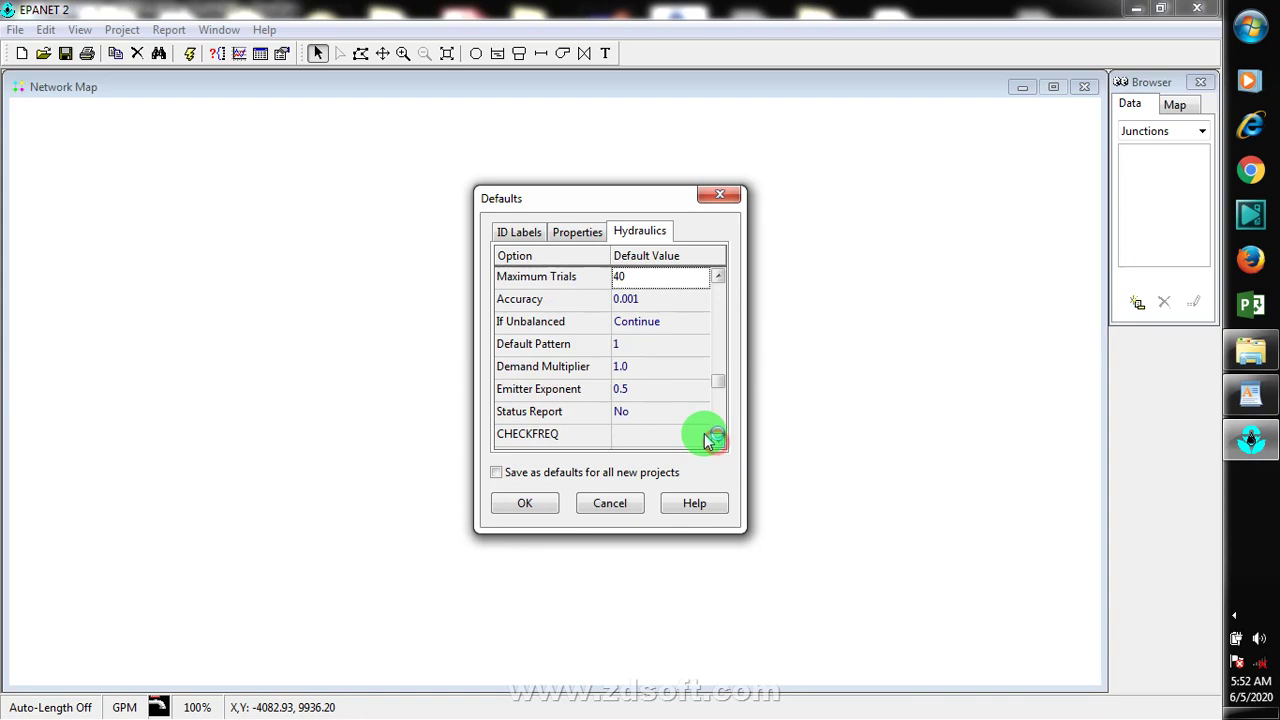
{"action": "left_click", "coordinate": [655, 371]}
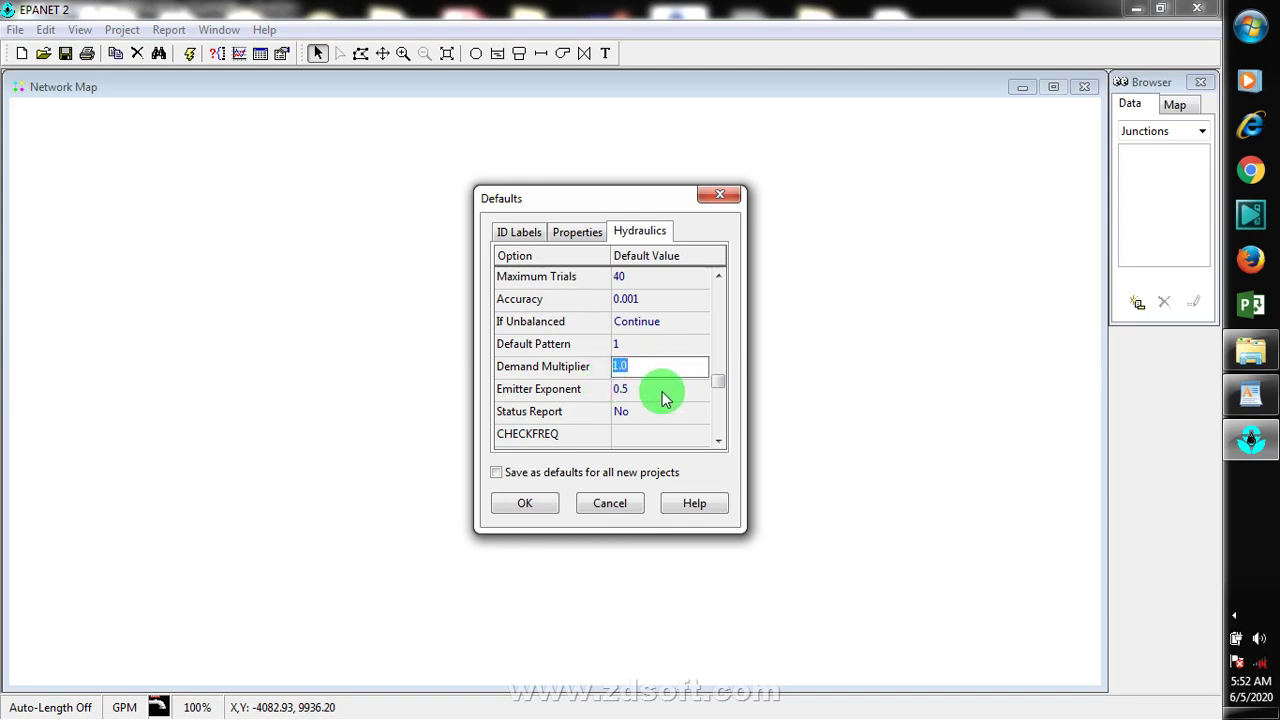
{"action": "left_click", "coordinate": [662, 396]}
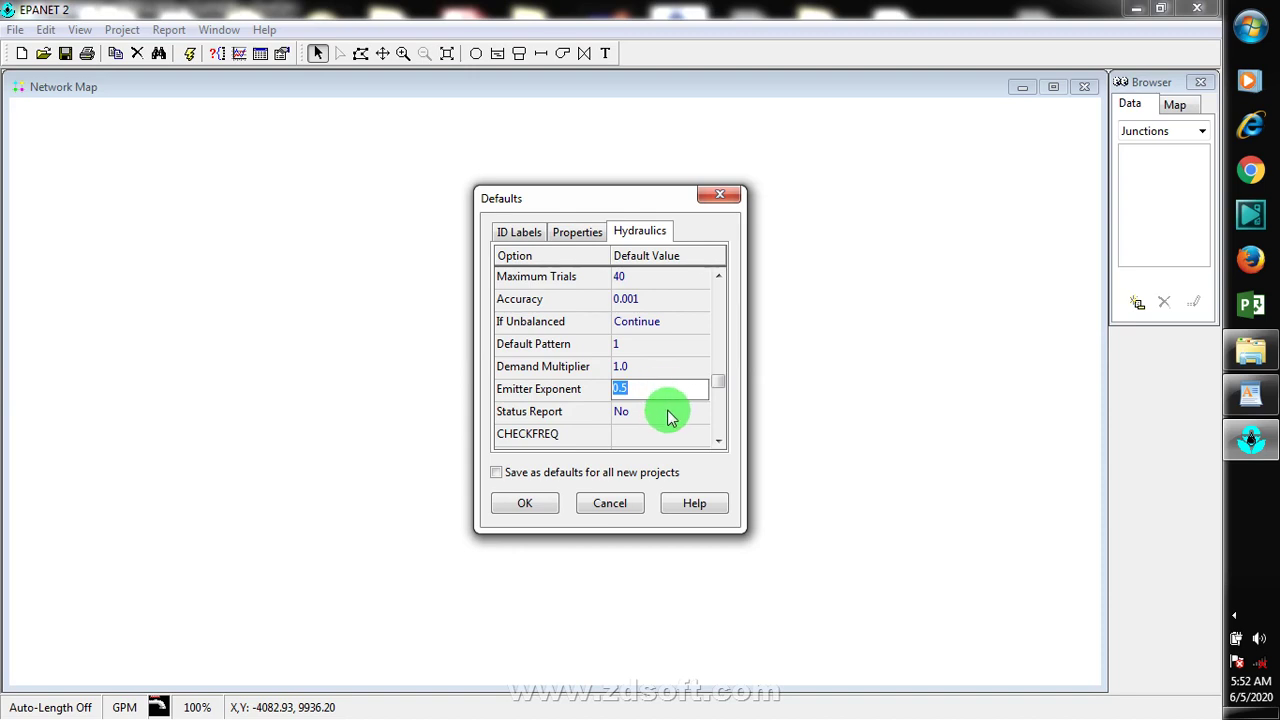
{"action": "left_click", "coordinate": [557, 505]}
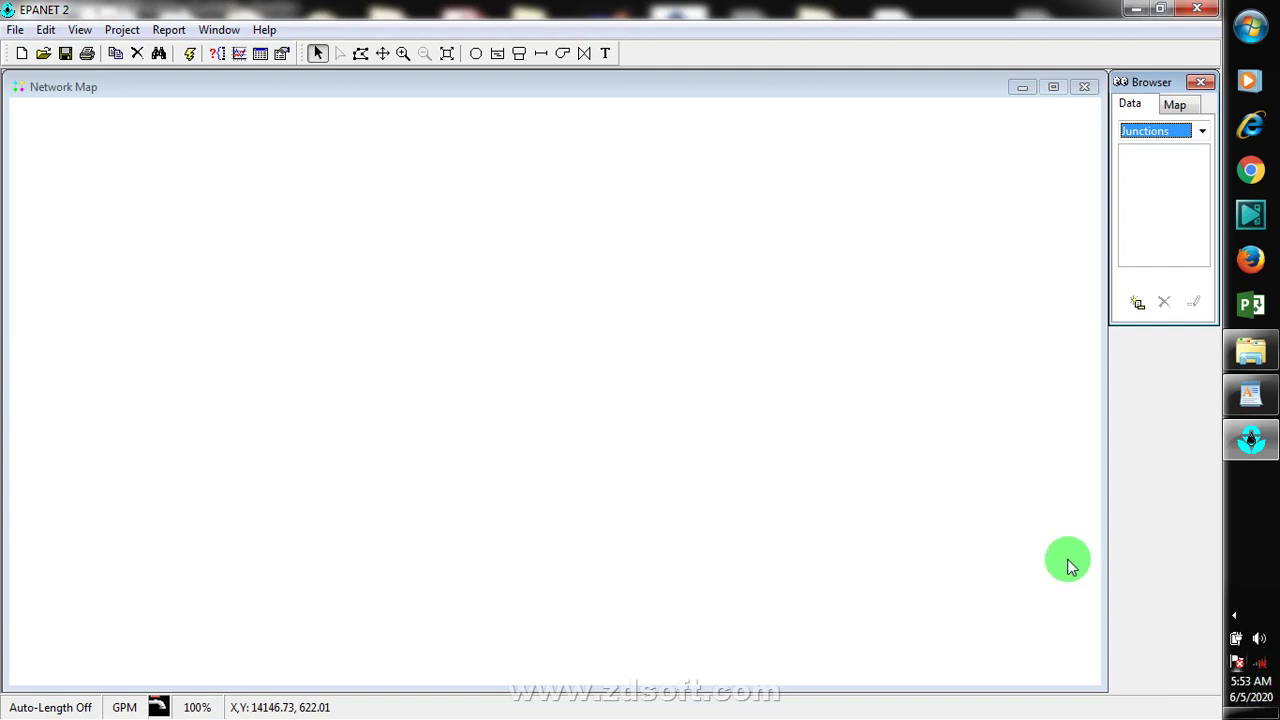
{"action": "left_click", "coordinate": [1234, 615]}
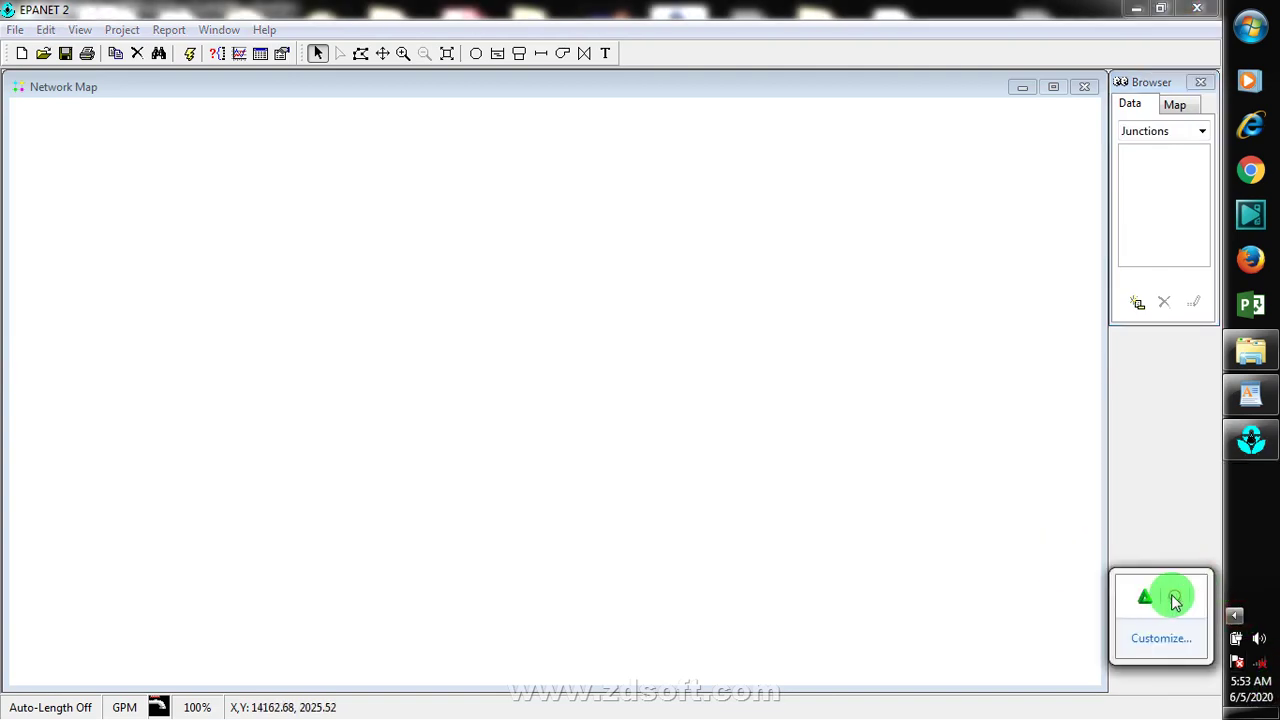
{"action": "right_click", "coordinate": [1172, 597]}
{"action": "left_click", "coordinate": [1152, 515]}
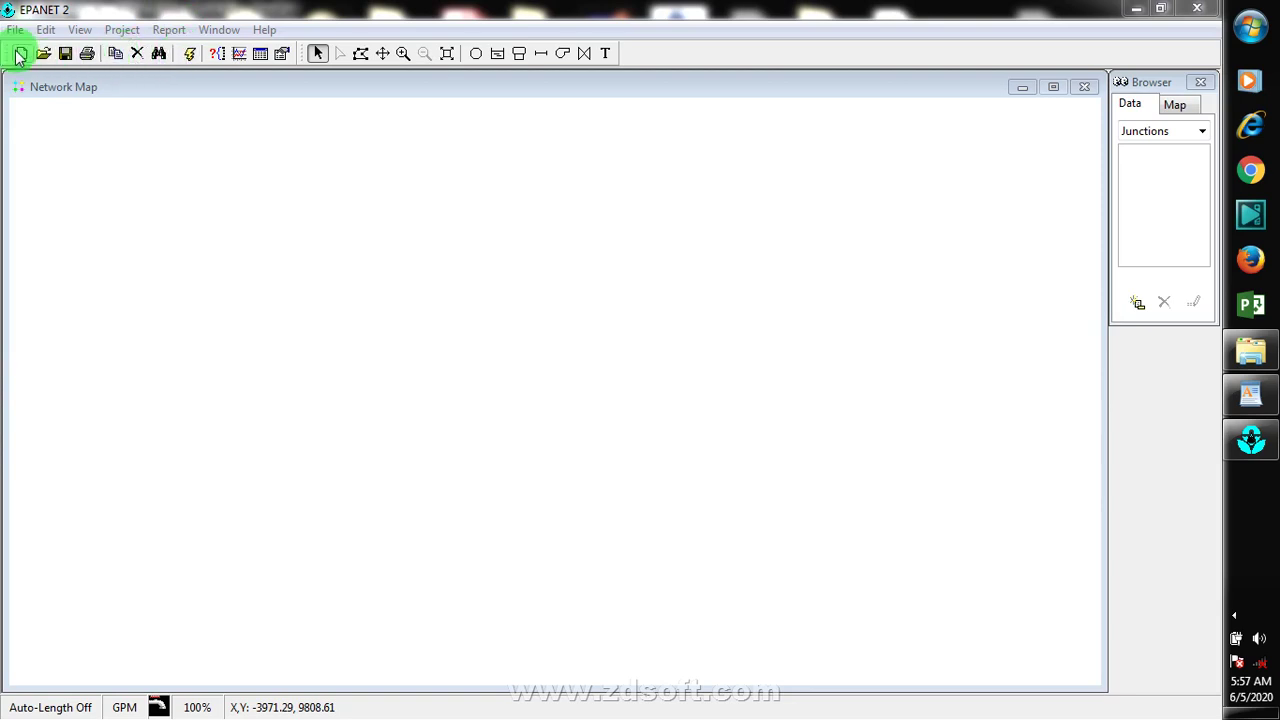
Step: Try the Select Object and Pan tools on the empty network map
{"action": "left_click", "coordinate": [318, 54]}
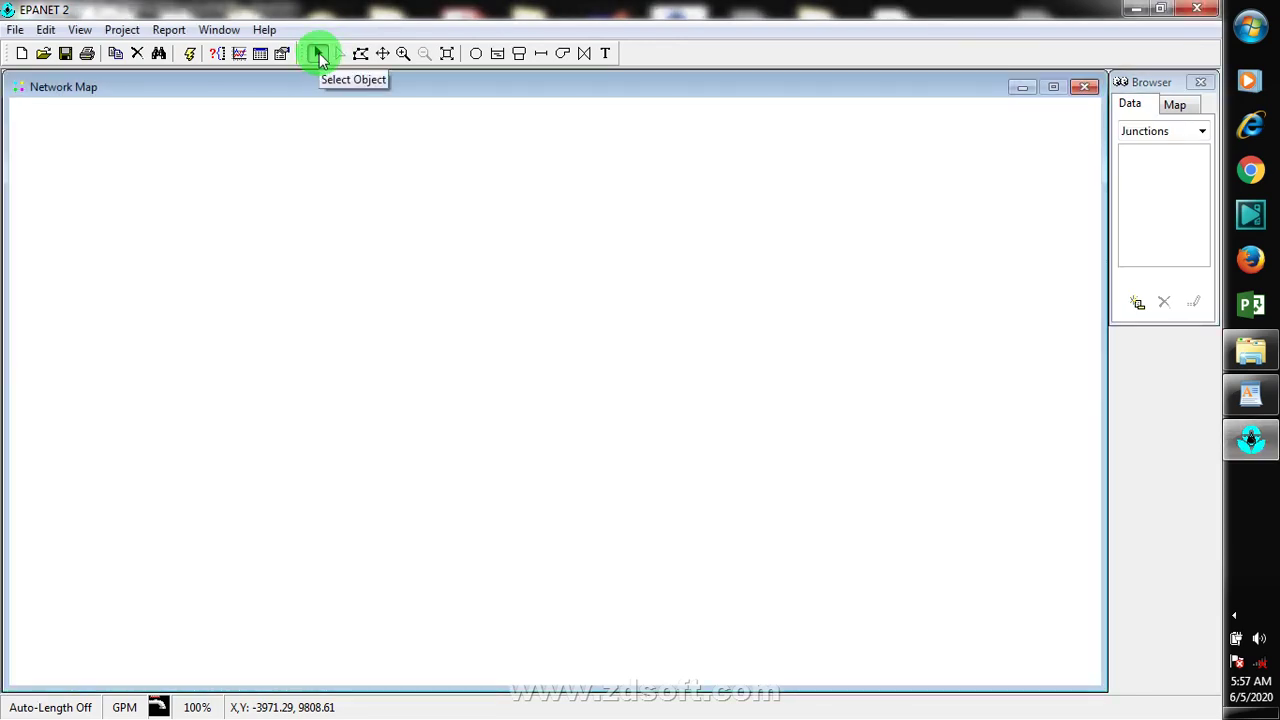
{"action": "left_click", "coordinate": [383, 55]}
{"action": "left_click", "coordinate": [443, 247]}
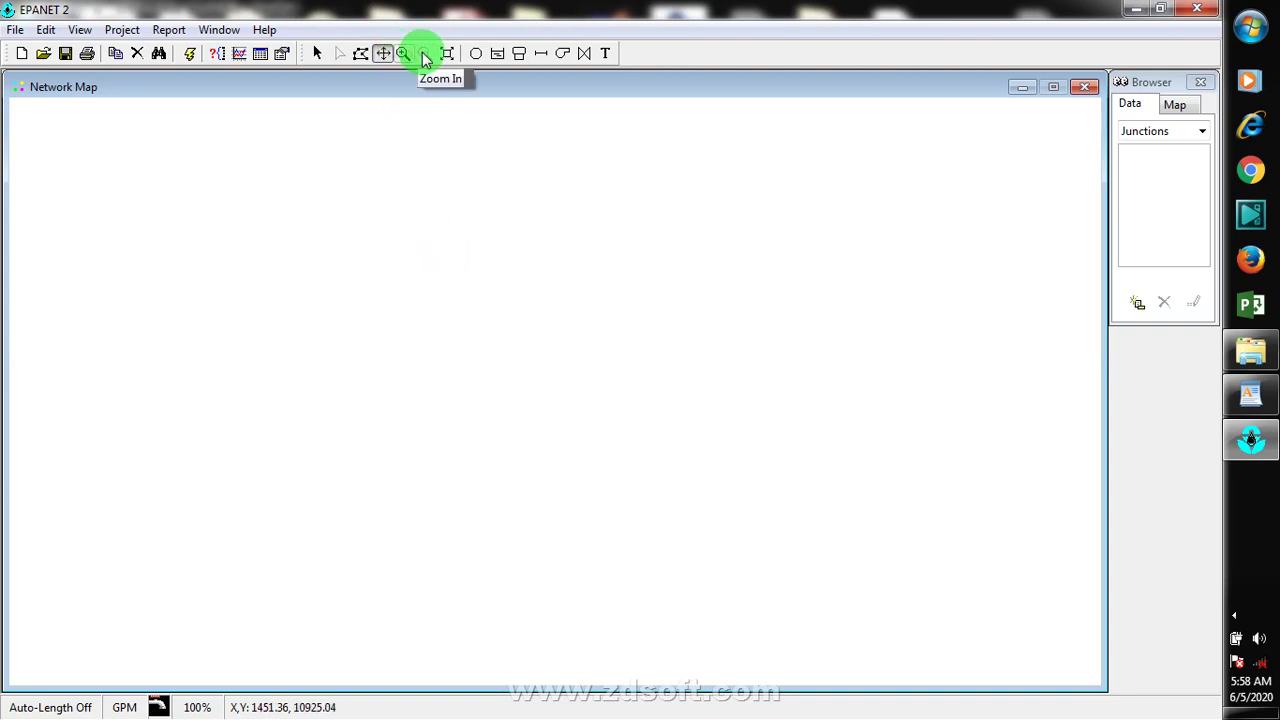
Step: Place a junction, a reservoir and a tank on the upper part of the network map
{"action": "left_click", "coordinate": [477, 53]}
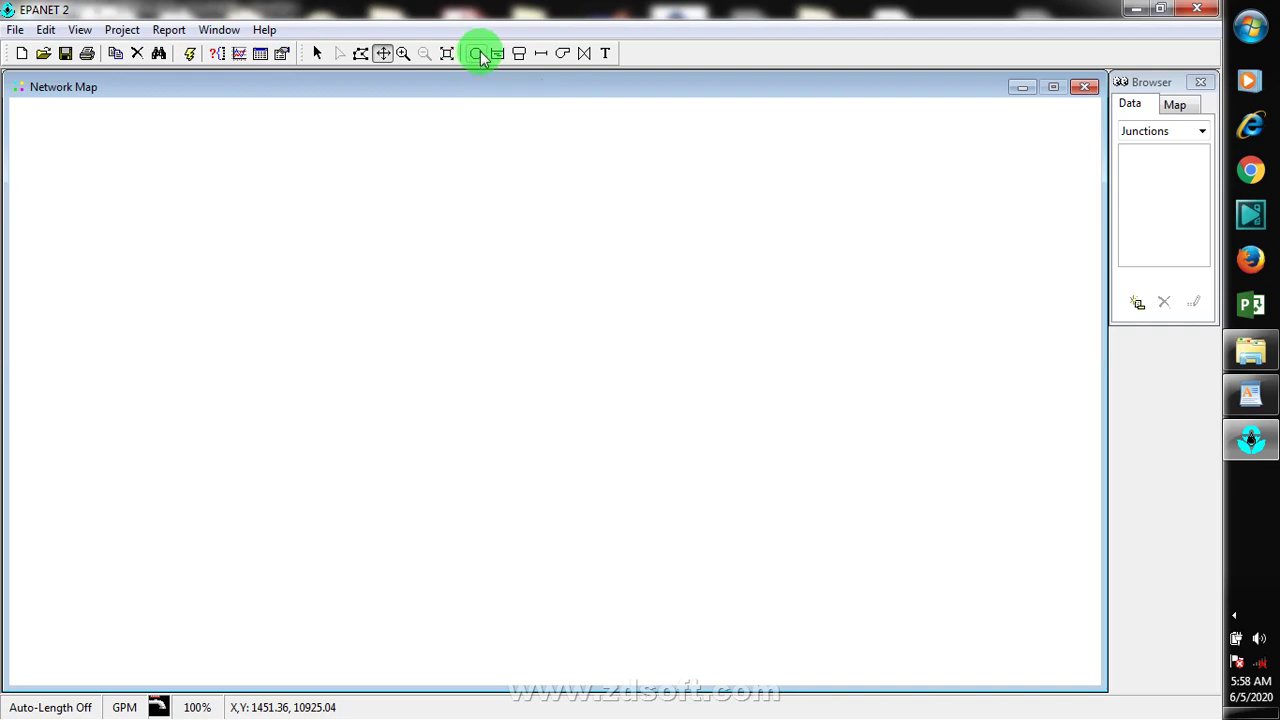
{"action": "left_click", "coordinate": [277, 251]}
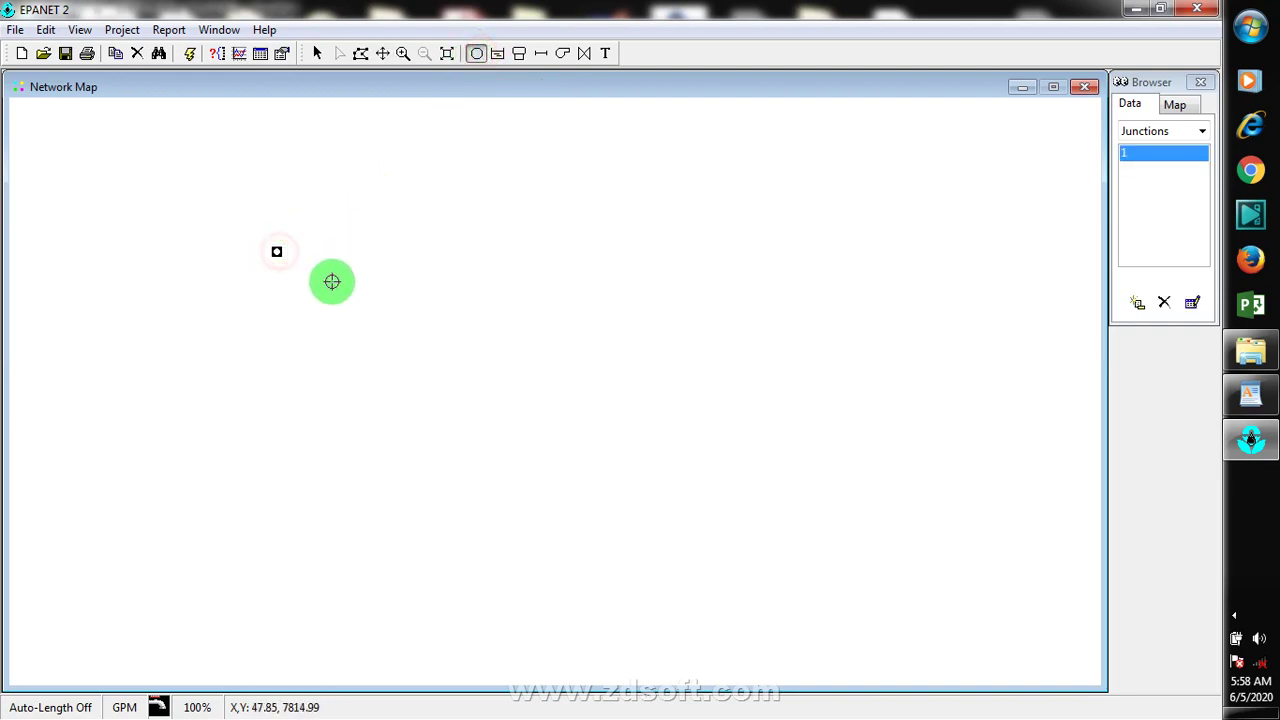
{"action": "left_click", "coordinate": [498, 54]}
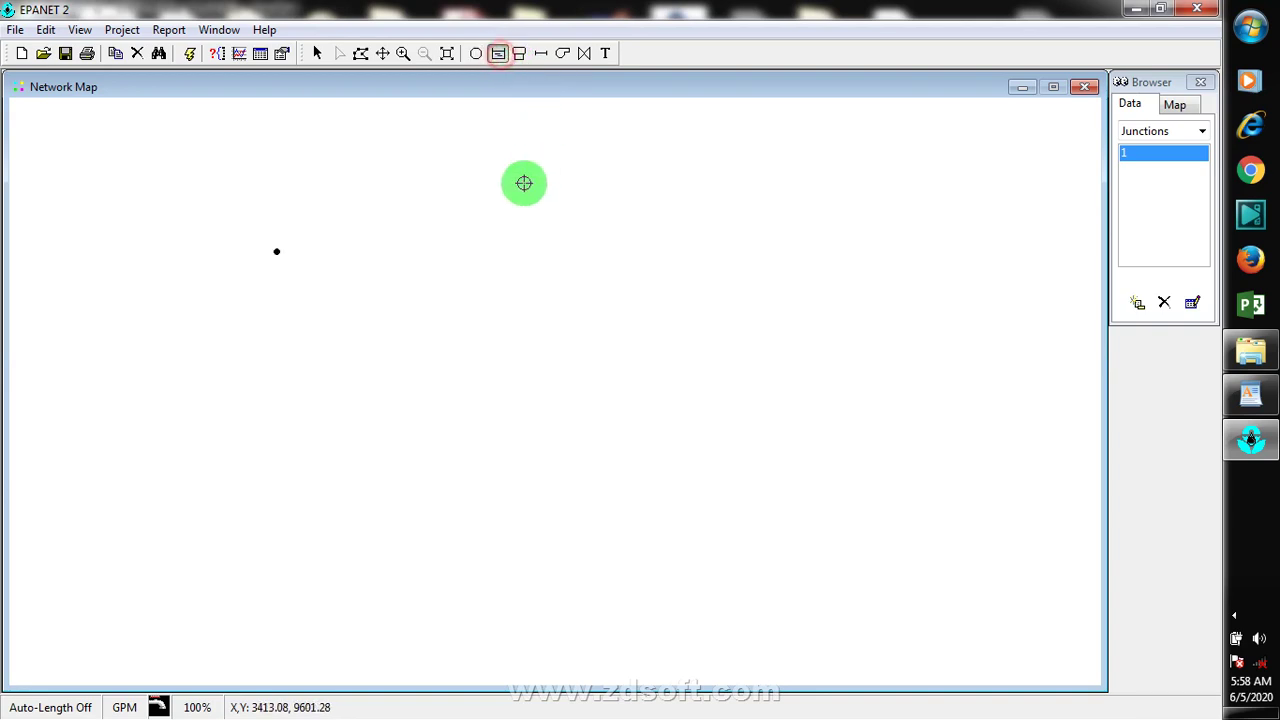
{"action": "left_click", "coordinate": [436, 222]}
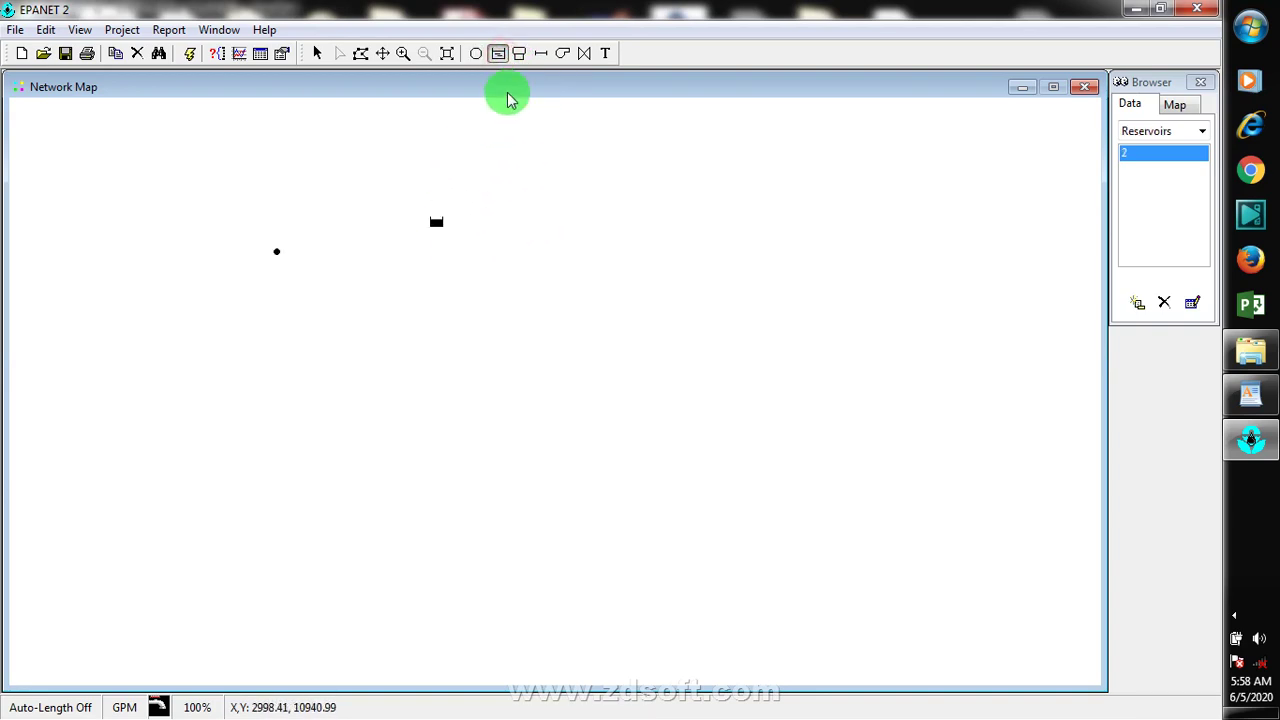
{"action": "left_click", "coordinate": [519, 53]}
{"action": "left_click", "coordinate": [531, 271]}
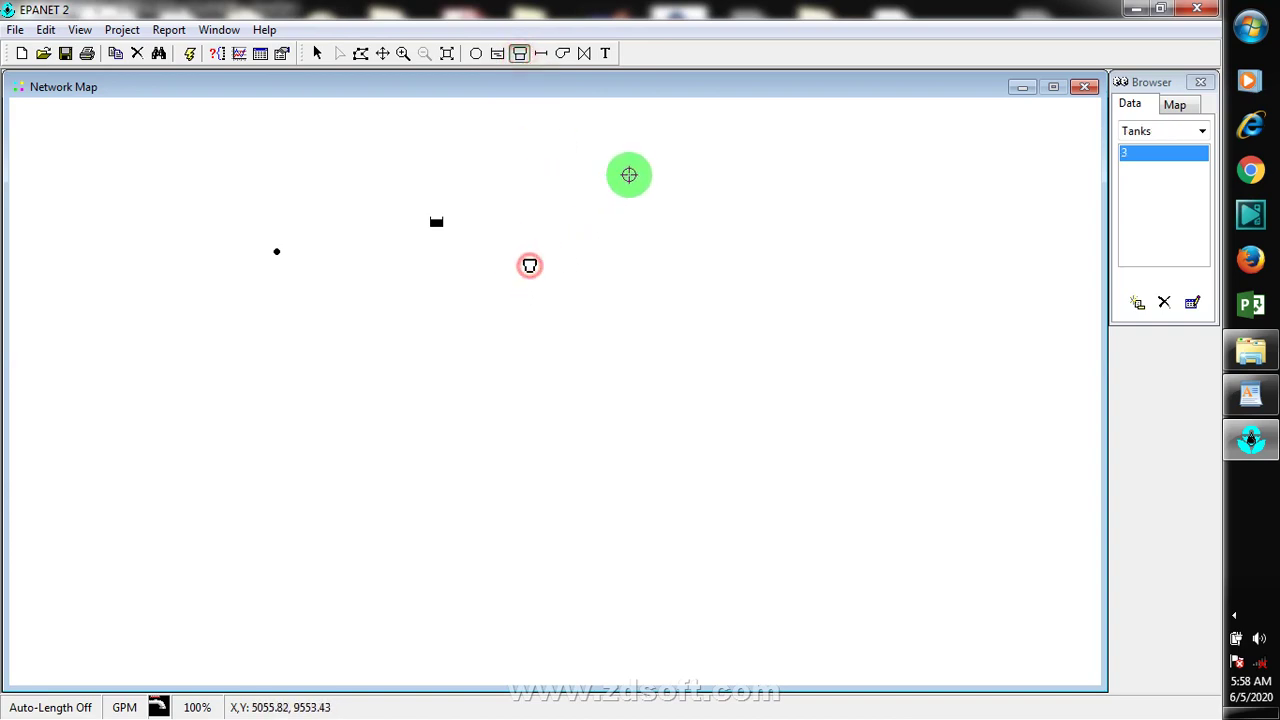
Step: Try the Add Pipe and Add Pump tools near the reservoir and tank, ending with Add Pipe active
{"action": "left_click", "coordinate": [546, 56]}
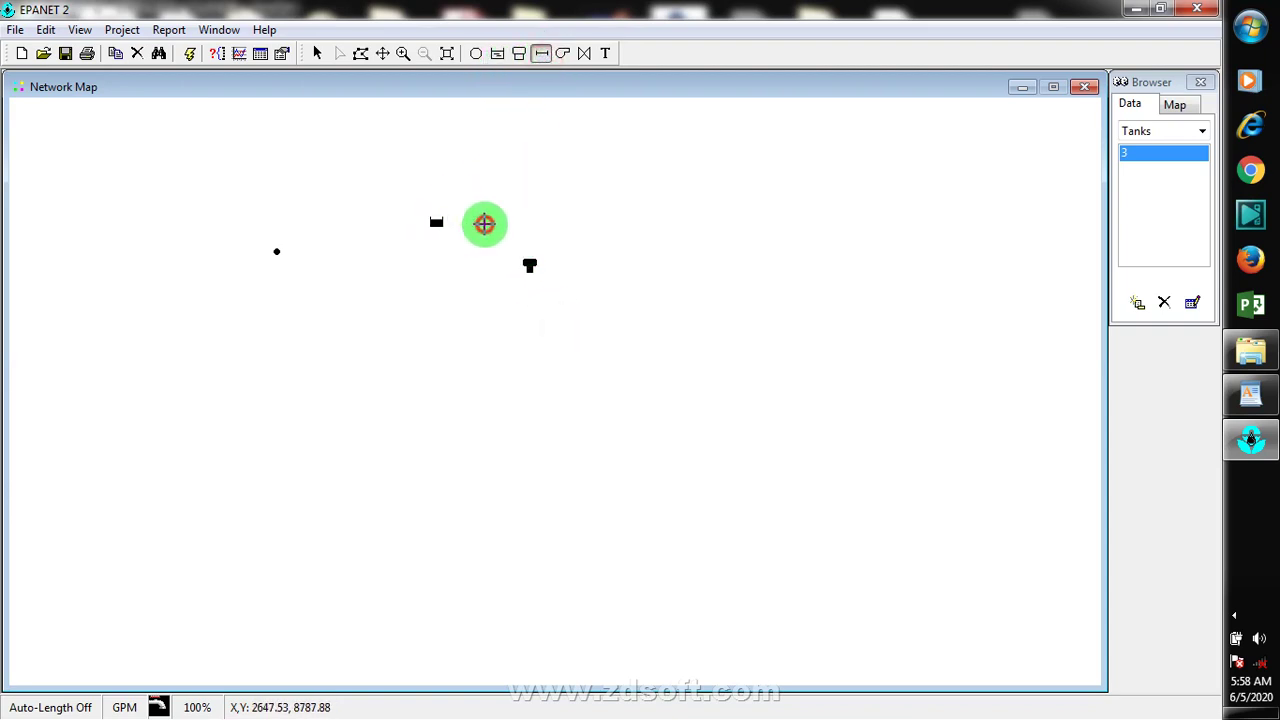
{"action": "left_click", "coordinate": [561, 55]}
{"action": "left_click", "coordinate": [511, 235]}
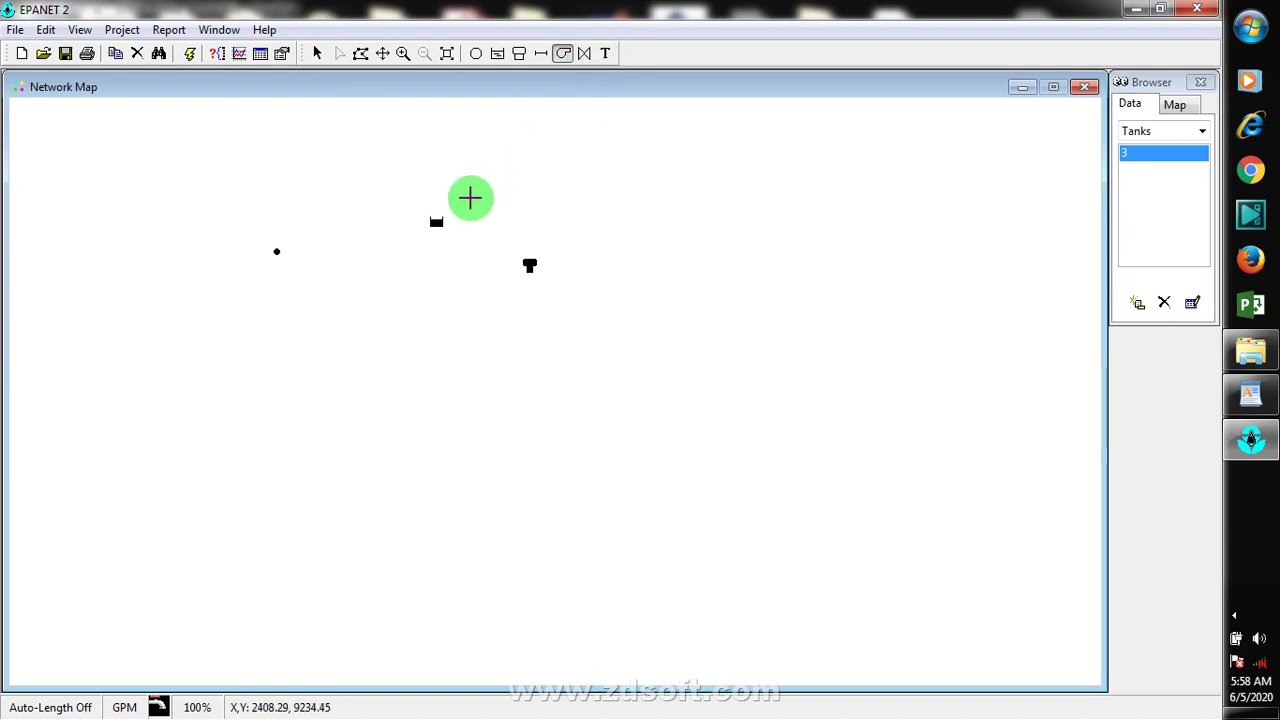
{"action": "left_click", "coordinate": [537, 57]}
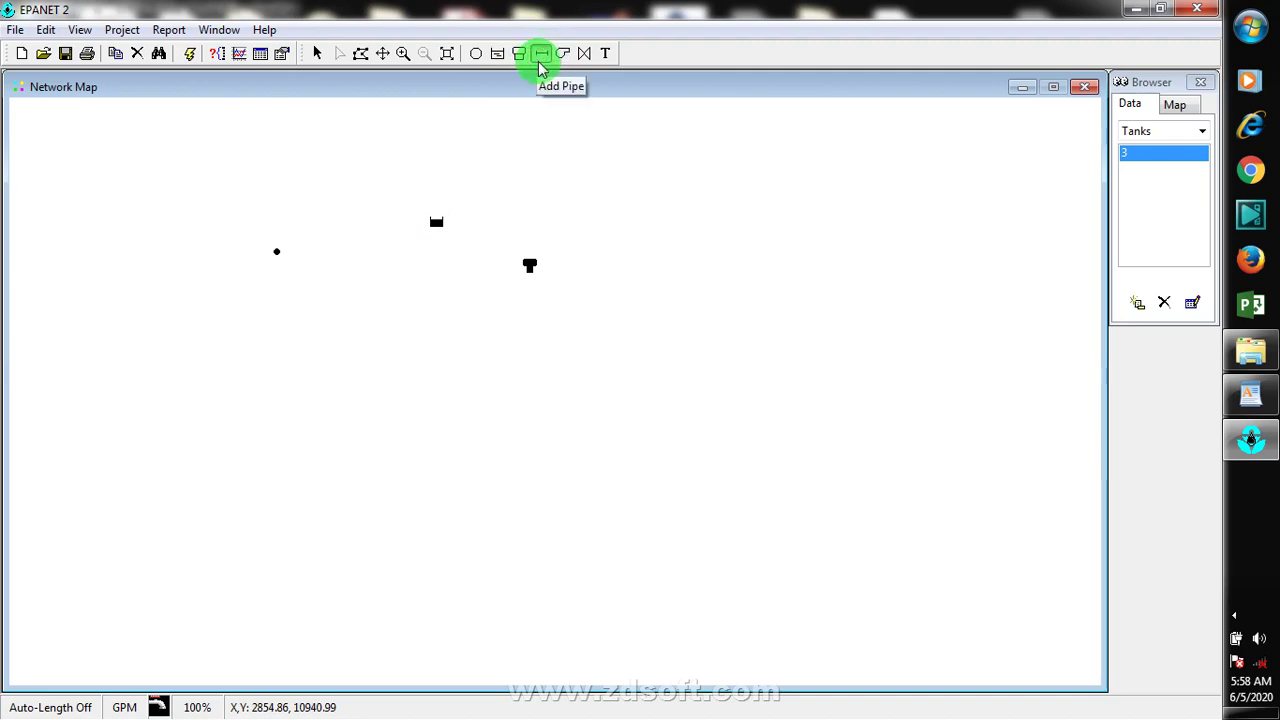
Step: Examine the network object categories available in the Browser, keeping Tanks
{"action": "left_click", "coordinate": [1201, 131]}
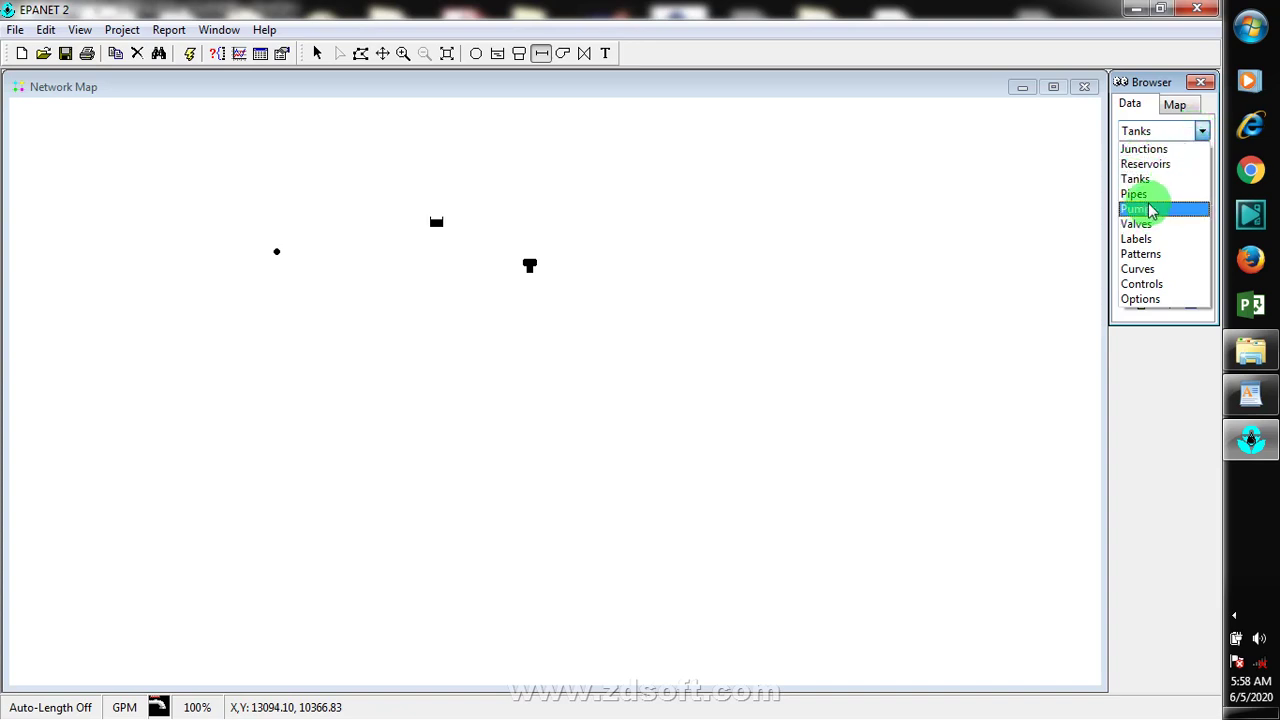
{"action": "left_click", "coordinate": [1176, 106]}
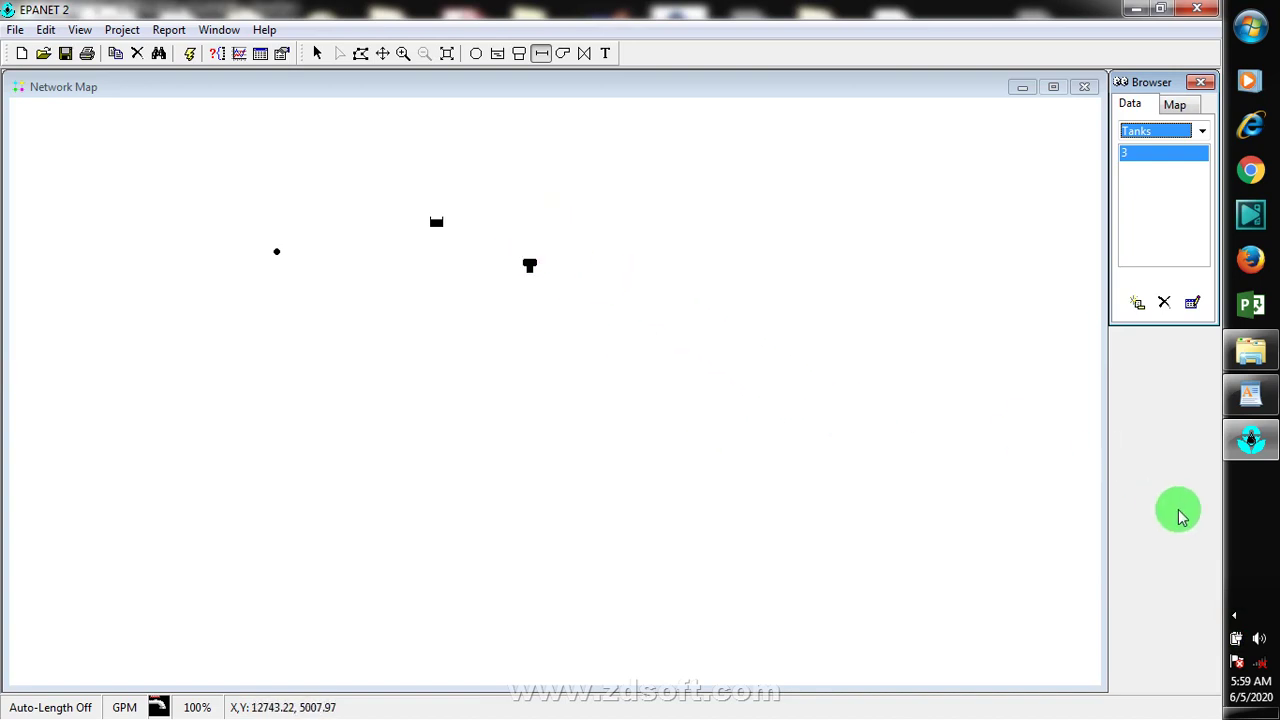
{"action": "left_click", "coordinate": [1233, 624]}
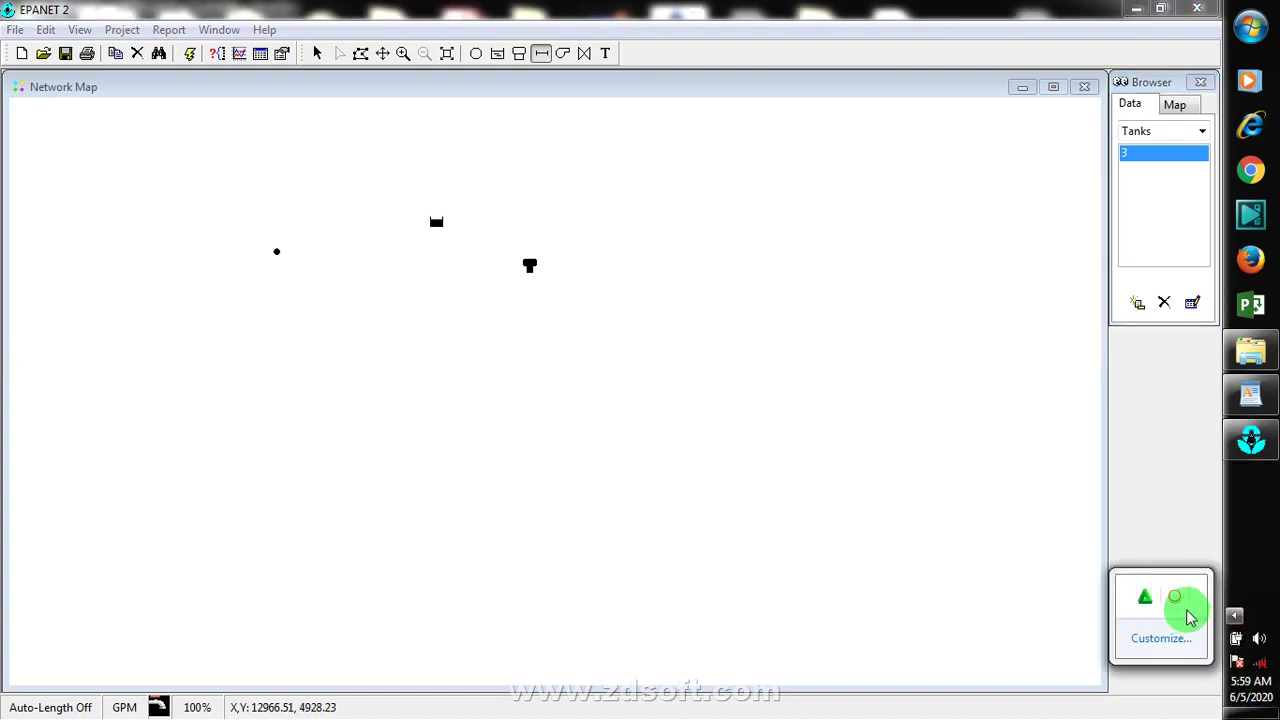
{"action": "right_click", "coordinate": [1176, 599]}
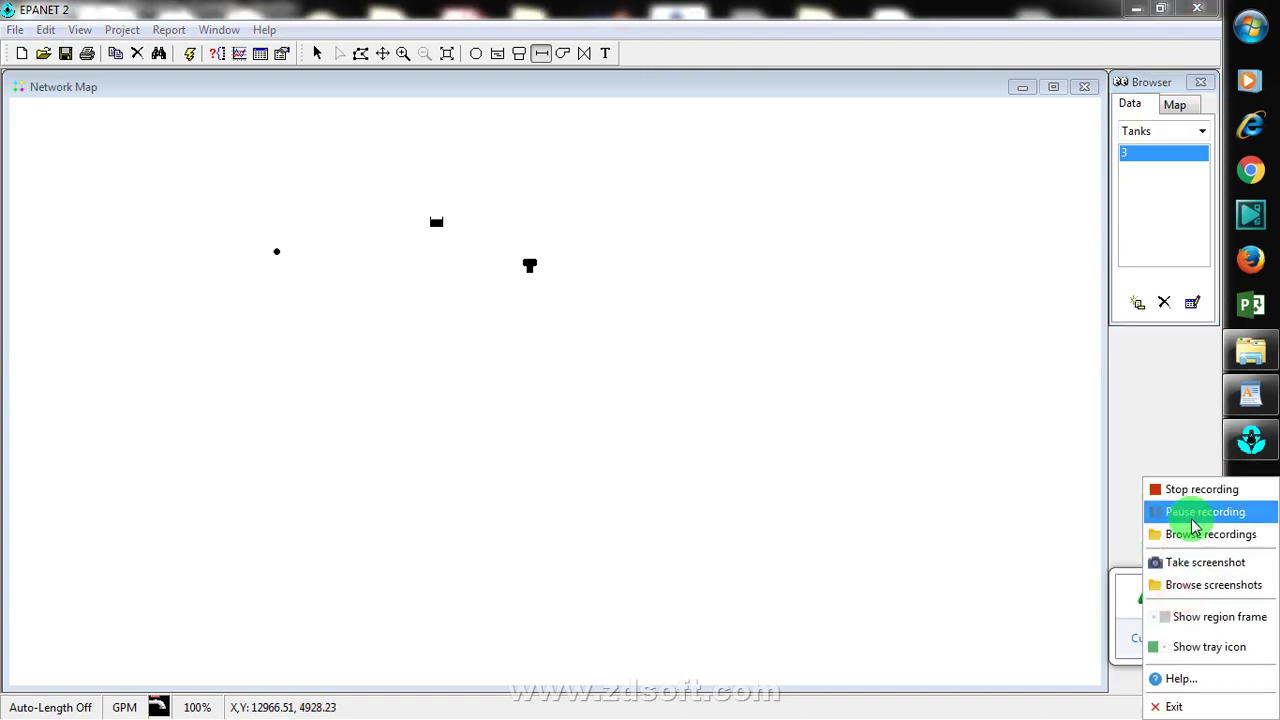